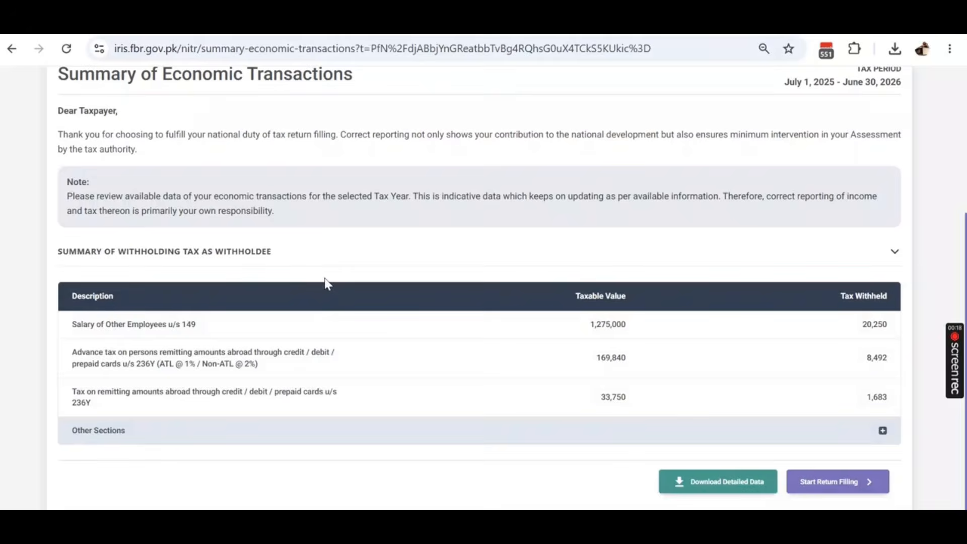
# - Start filing the 2026 income tax return
pyautogui.scroll(4, 327, 283)
pyautogui.scroll(-4, 332, 280)
pyautogui.scroll(4, 598, 211)
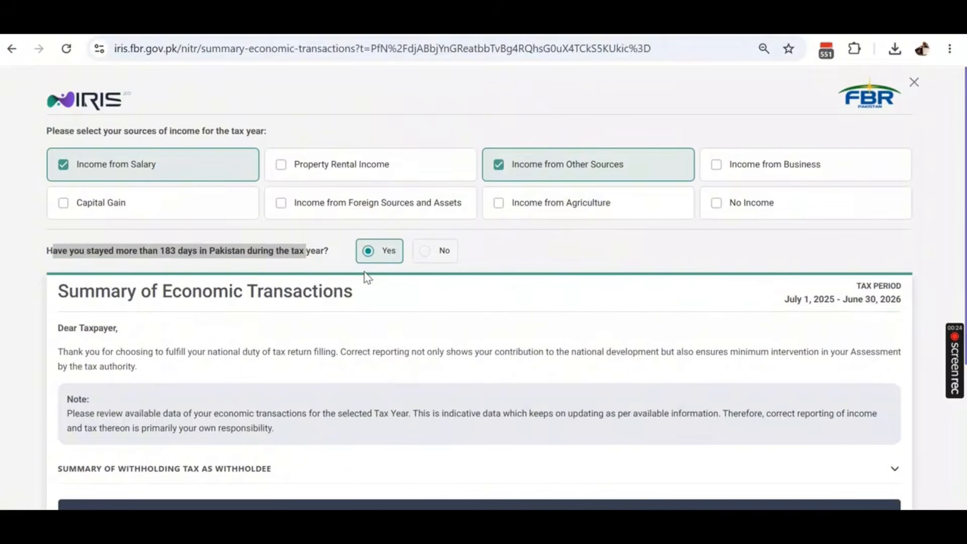
pyautogui.scroll(-4, 365, 276)
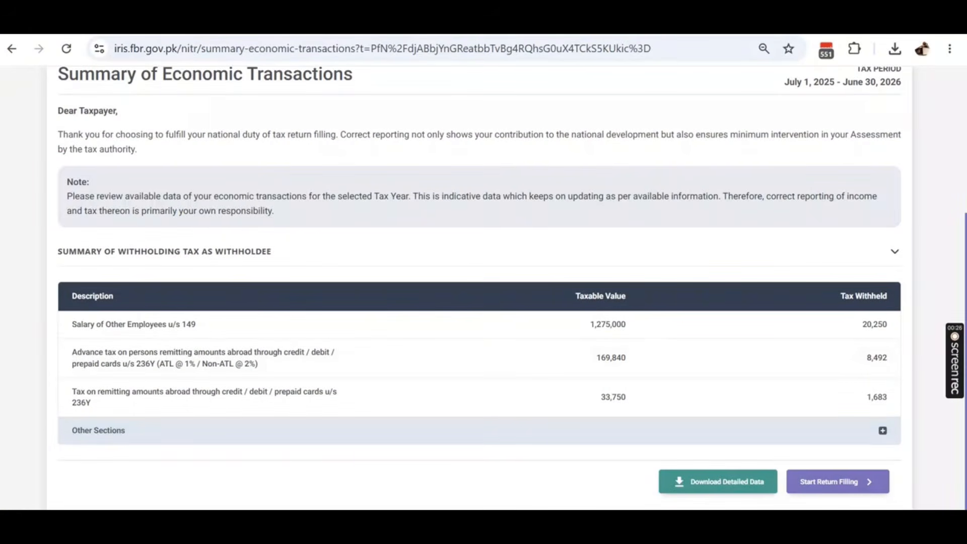
pyautogui.click(822, 483)
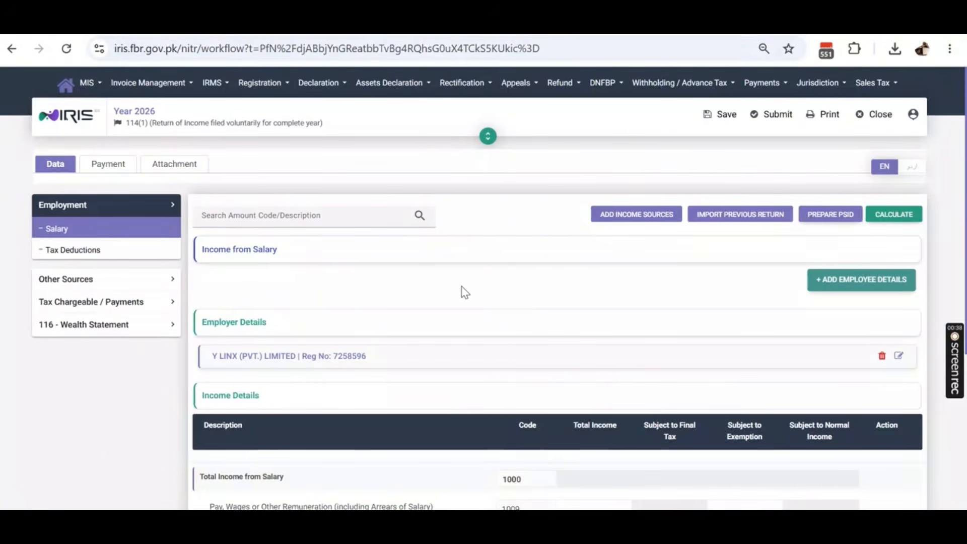
# - Highlight the listed employer's full name and registration on the Salary page
pyautogui.scroll(-3, 462, 289)
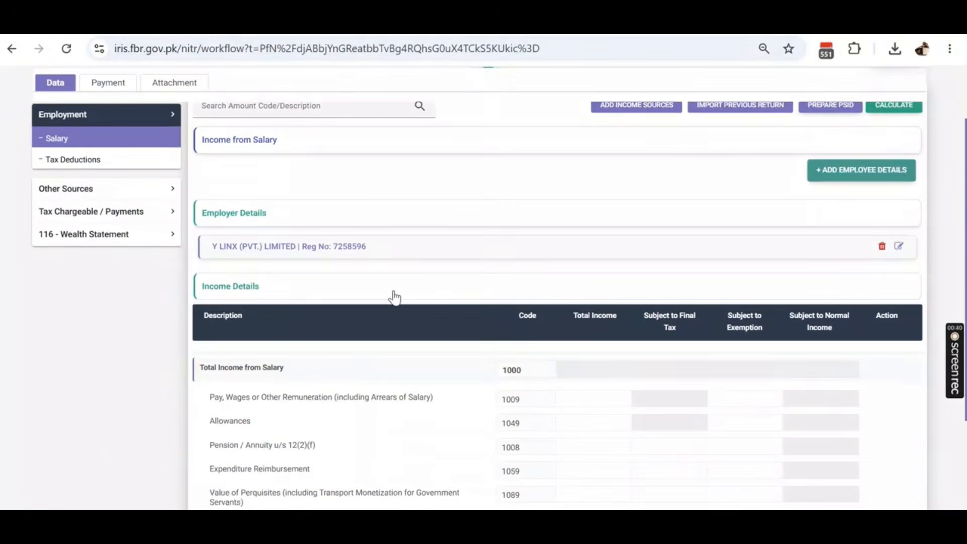
pyautogui.scroll(3, 394, 296)
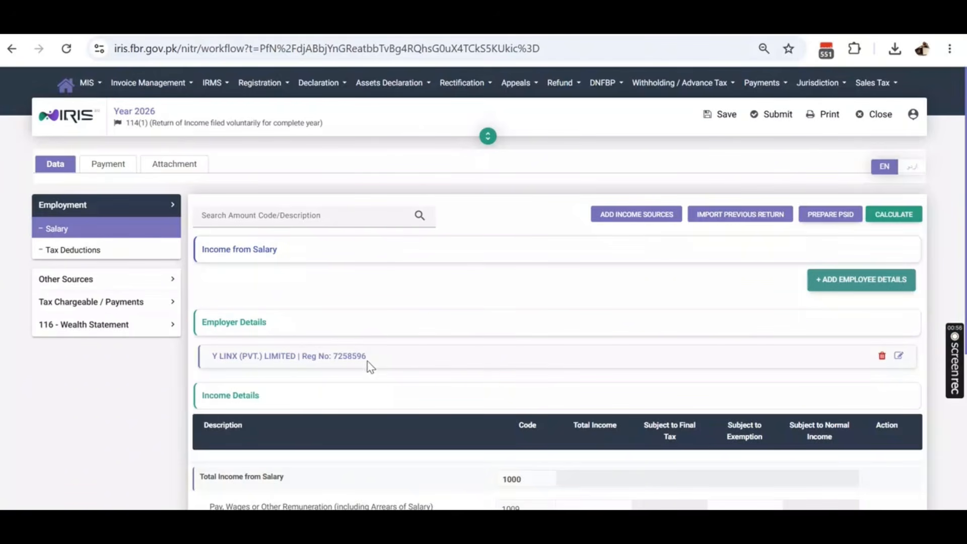
pyautogui.moveTo(366, 357); pyautogui.dragTo(214, 360)
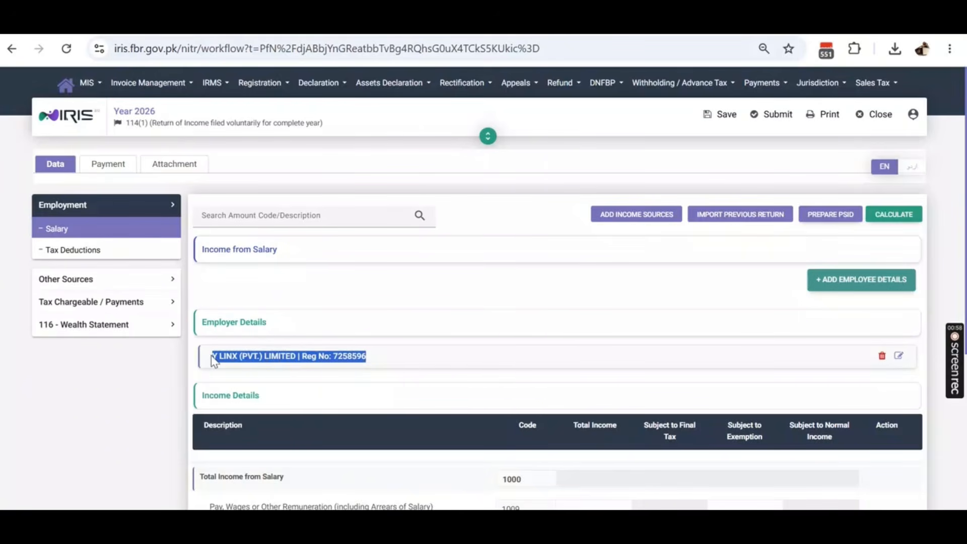
pyautogui.click(212, 360)
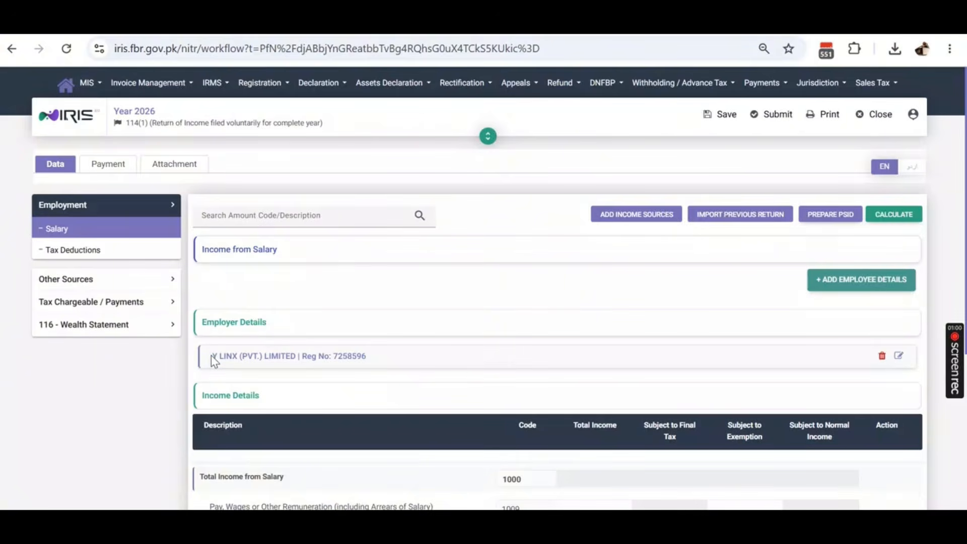
pyautogui.moveTo(211, 361); pyautogui.dragTo(396, 377)
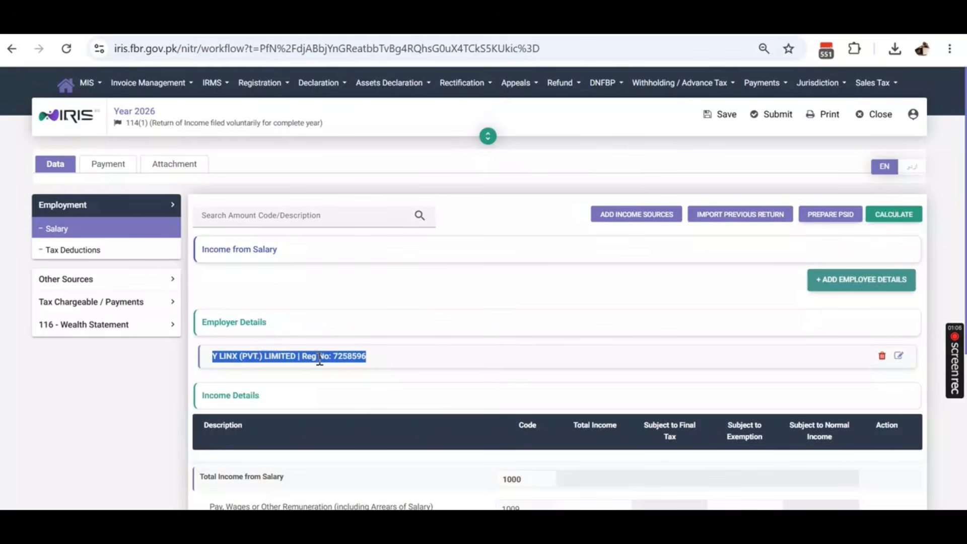
pyautogui.click(891, 294)
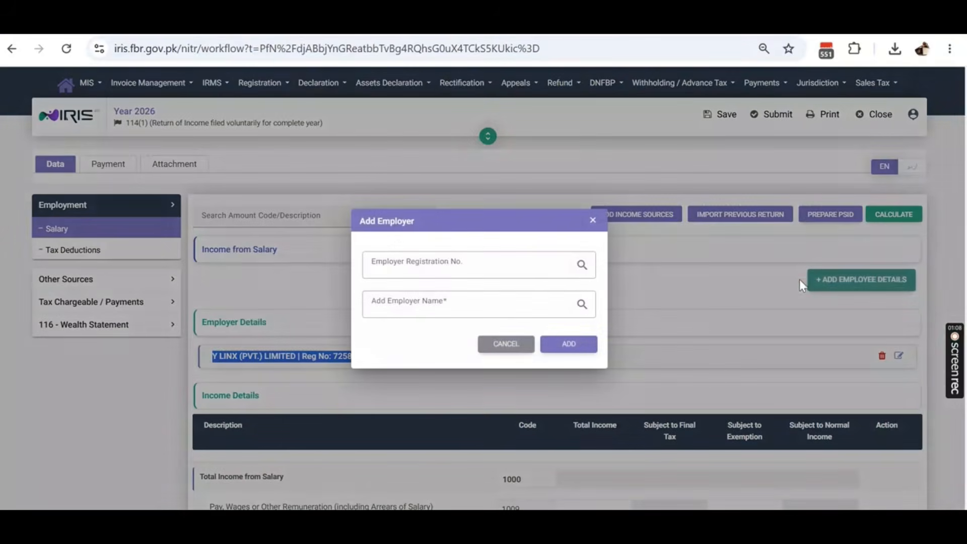
pyautogui.click(455, 263)
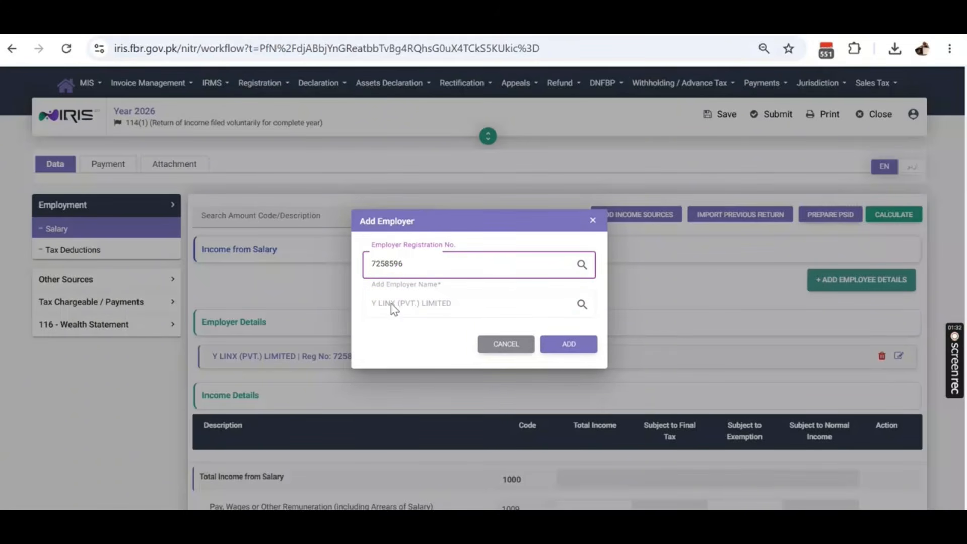
pyautogui.click(589, 345)
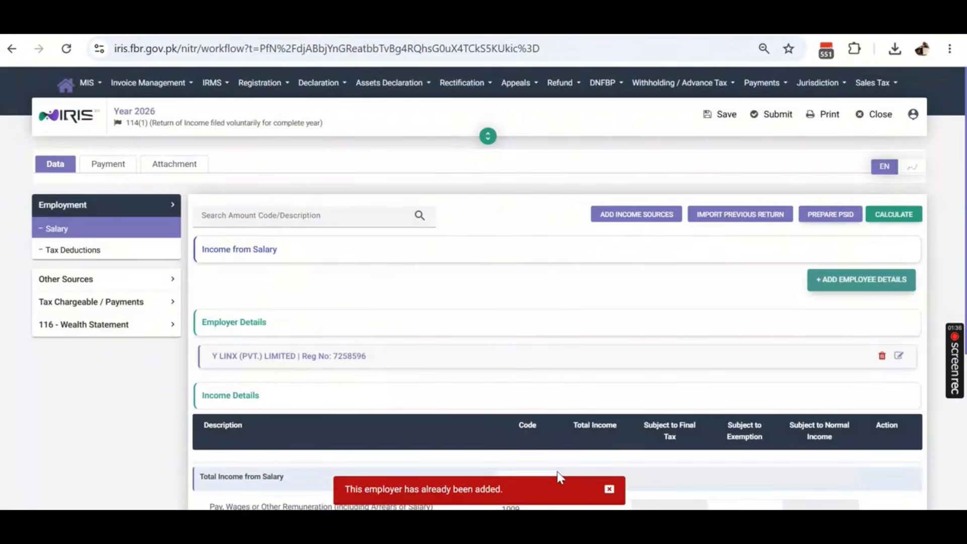
pyautogui.click(607, 489)
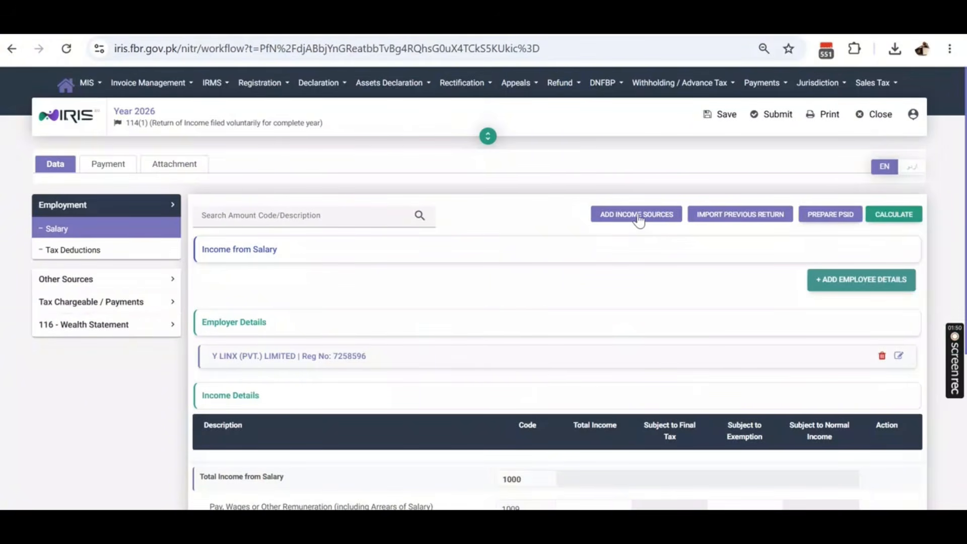
# - Check that Other Sources Receipts/Deductions shows 4,296 profit on debt
pyautogui.click(74, 281)
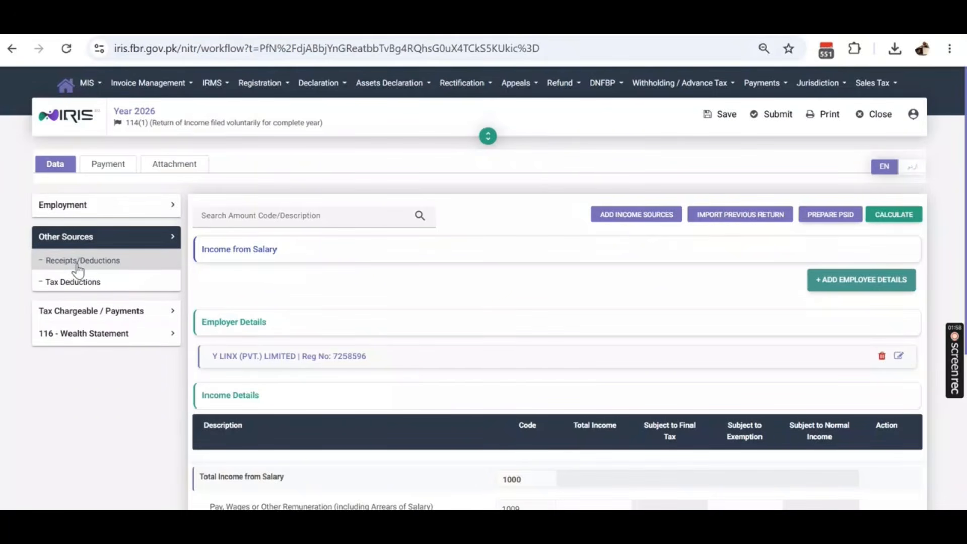
pyautogui.click(78, 266)
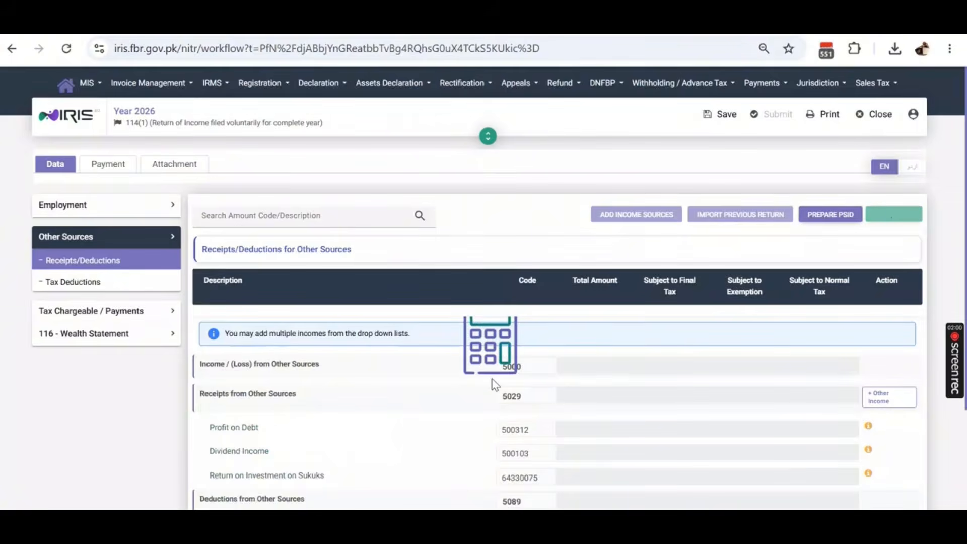
pyautogui.scroll(-3, 491, 379)
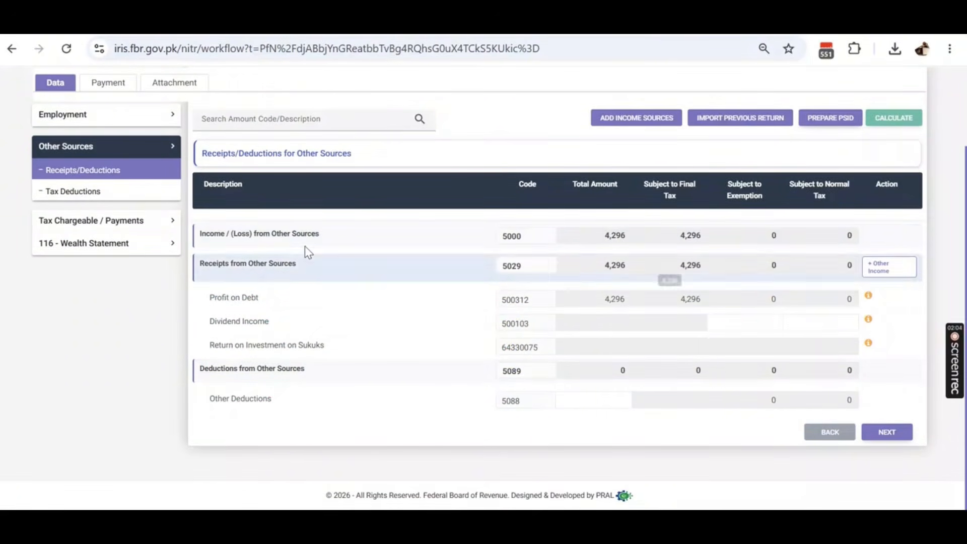
pyautogui.scroll(2, 297, 251)
# - Return to Employment > Income from Salary
pyautogui.click(90, 236)
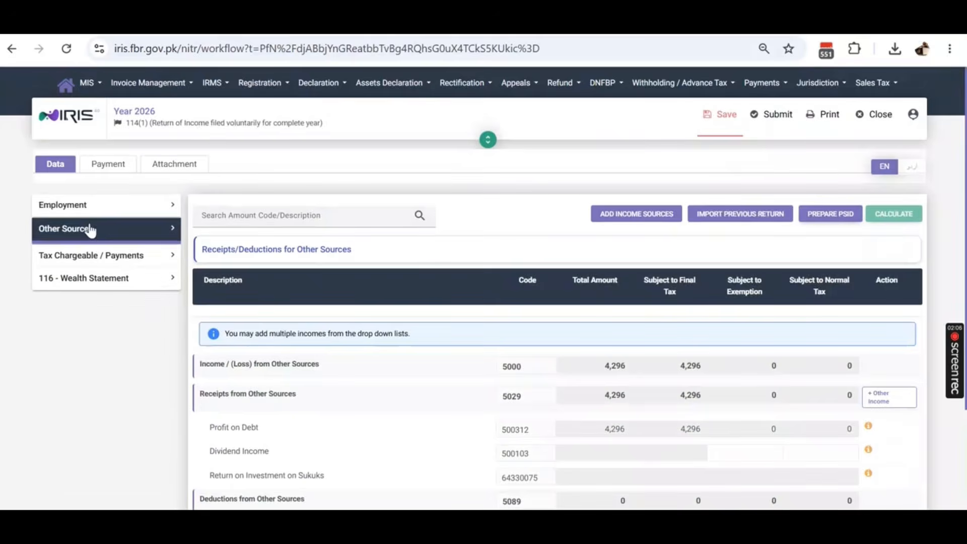
pyautogui.click(97, 206)
pyautogui.click(91, 230)
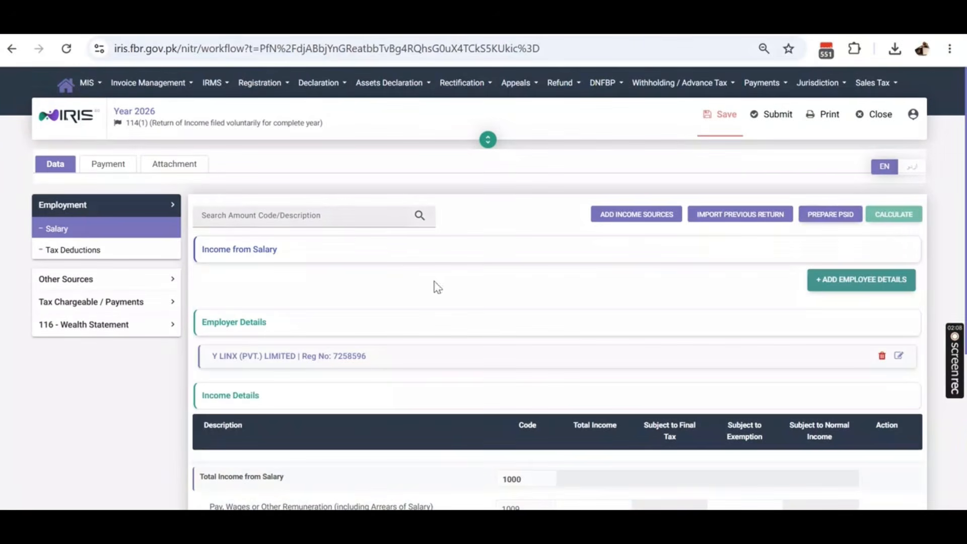
pyautogui.scroll(-5, 720, 335)
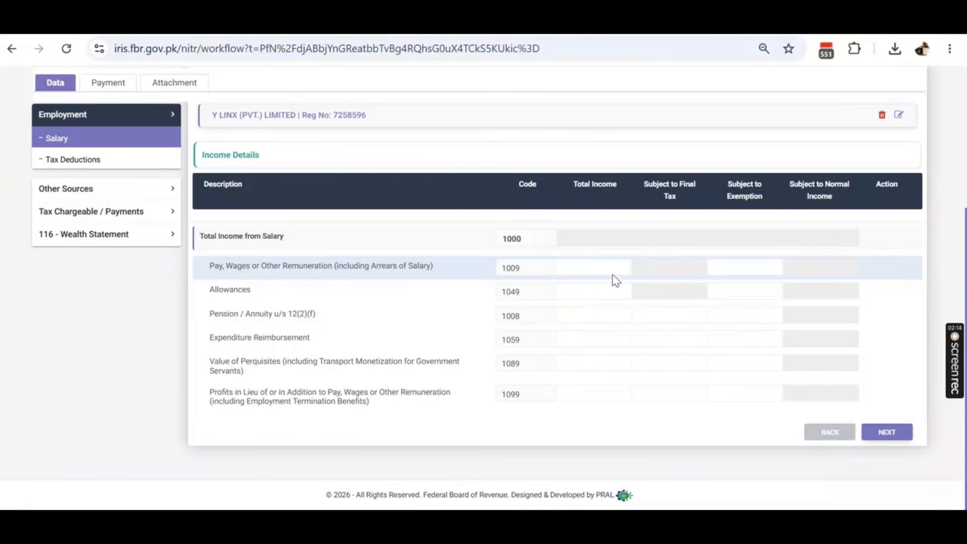
# - Copy the 1,275,000 salary total from cell I65 in WPS Spreadsheets
pyautogui.hotkey('alt', 'Tab')
pyautogui.click(547, 522)
pyautogui.moveTo(557, 522)
pyautogui.click(538, 416)
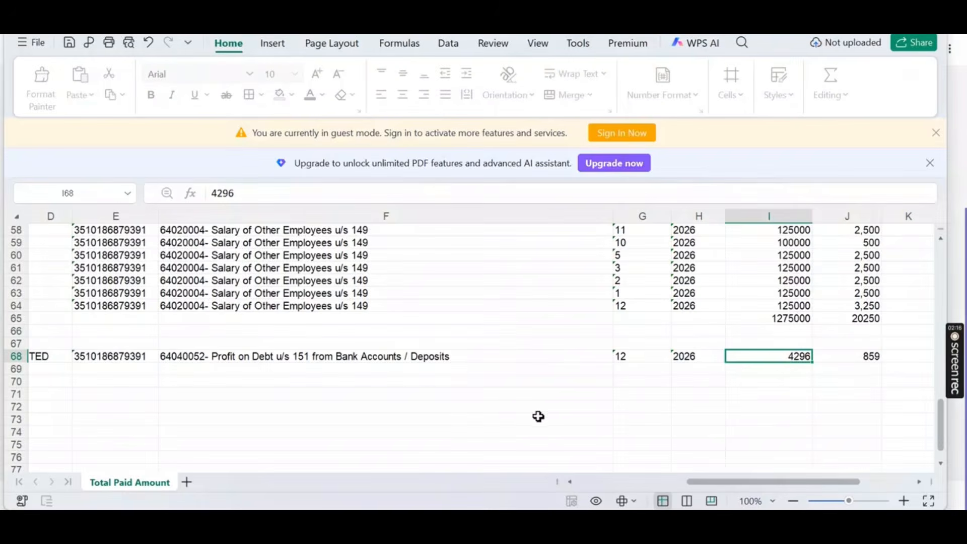
pyautogui.click(744, 319)
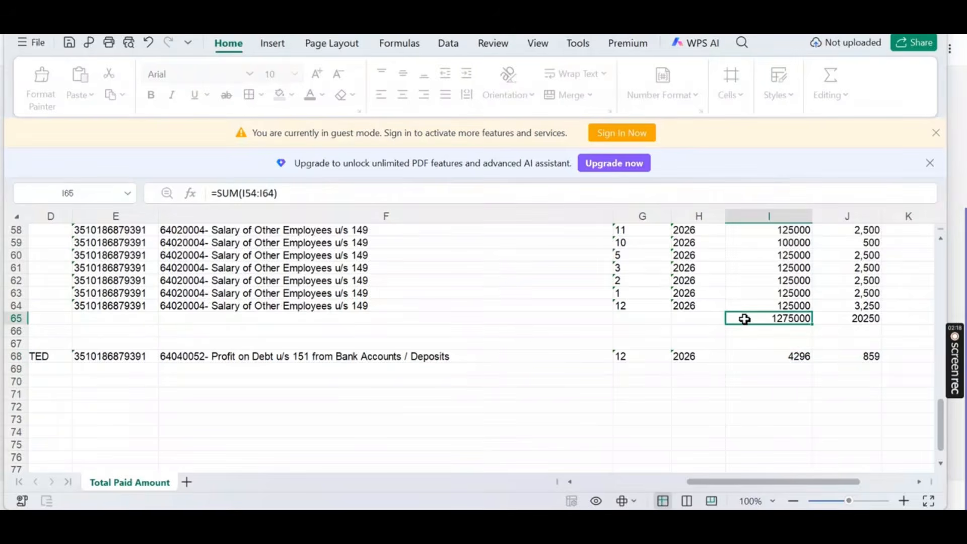
pyautogui.hotkey('alt', 'Tab')
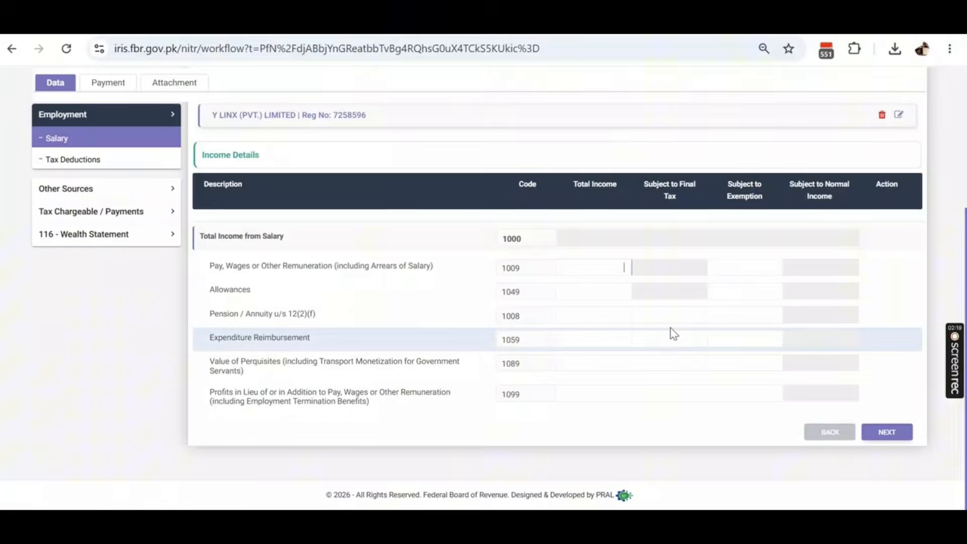
# - Paste 1,275,000 as pay and wages (code 1009) total income and recalculate
pyautogui.click(626, 274)
pyautogui.write('1,275,000')
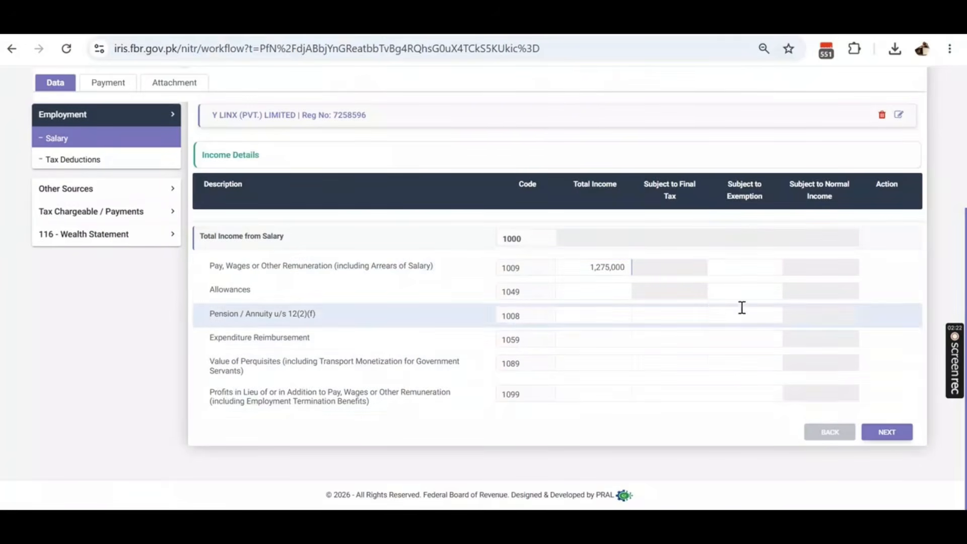
pyautogui.scroll(4, 921, 226)
pyautogui.scroll(1, 935, 175)
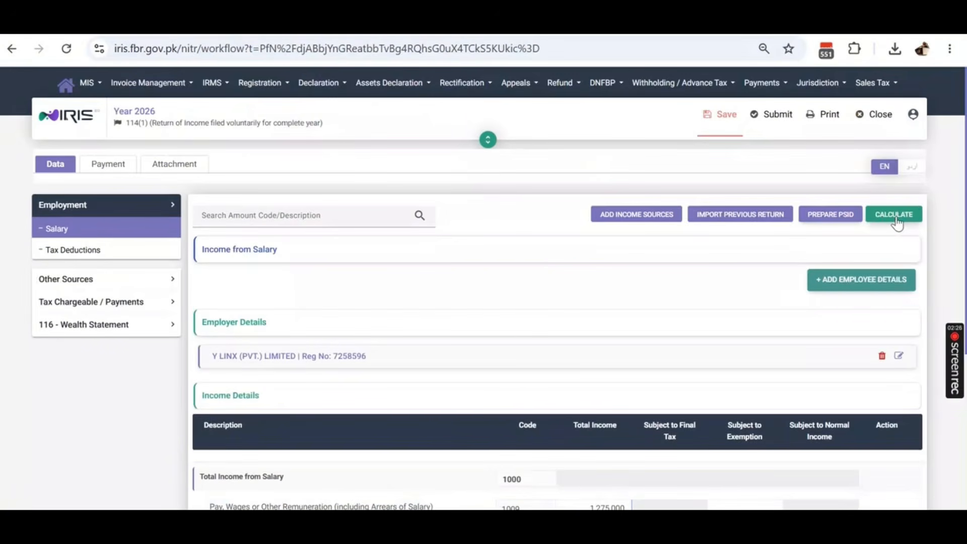
pyautogui.click(896, 215)
pyautogui.scroll(-5, 801, 274)
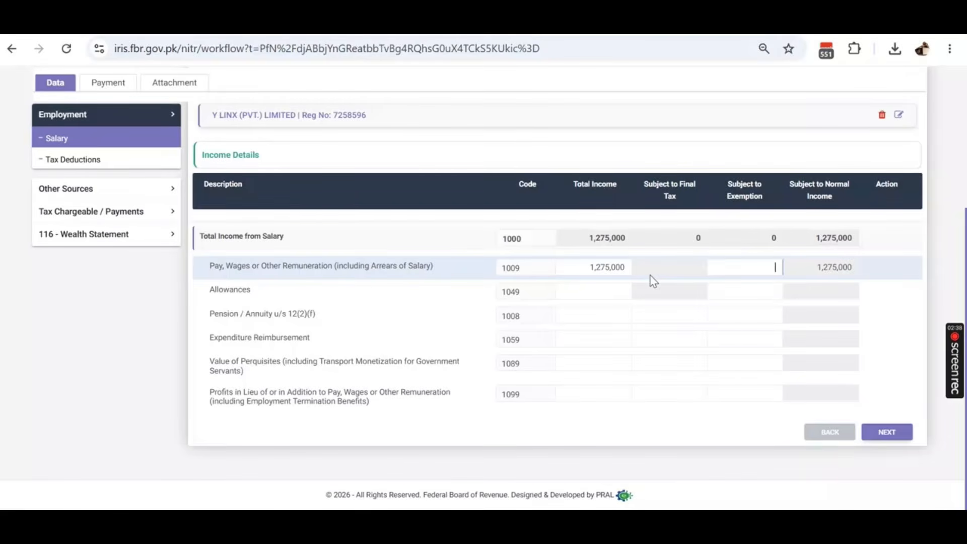
# - Enter =I65*10% in cell I66, giving 127,500
pyautogui.hotkey('alt', 'Tab')
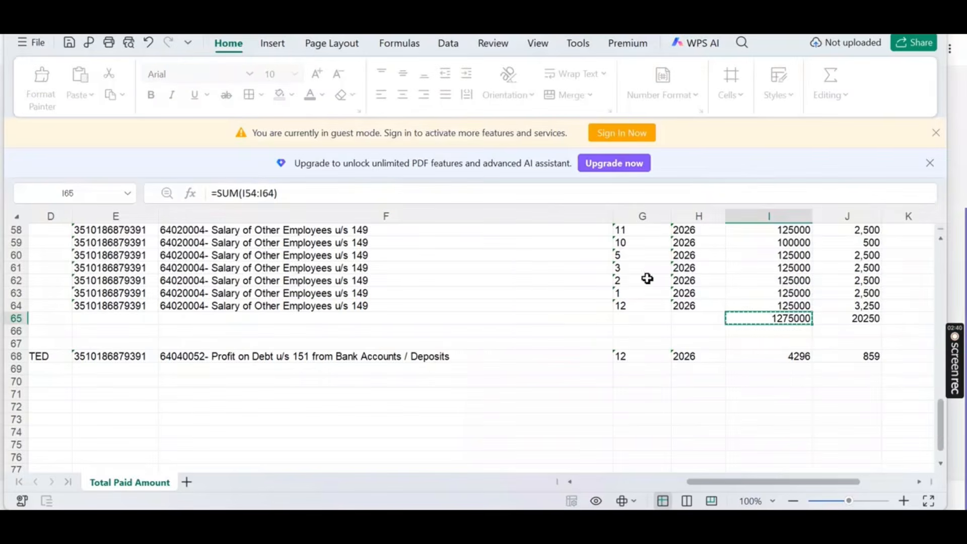
pyautogui.click(780, 336)
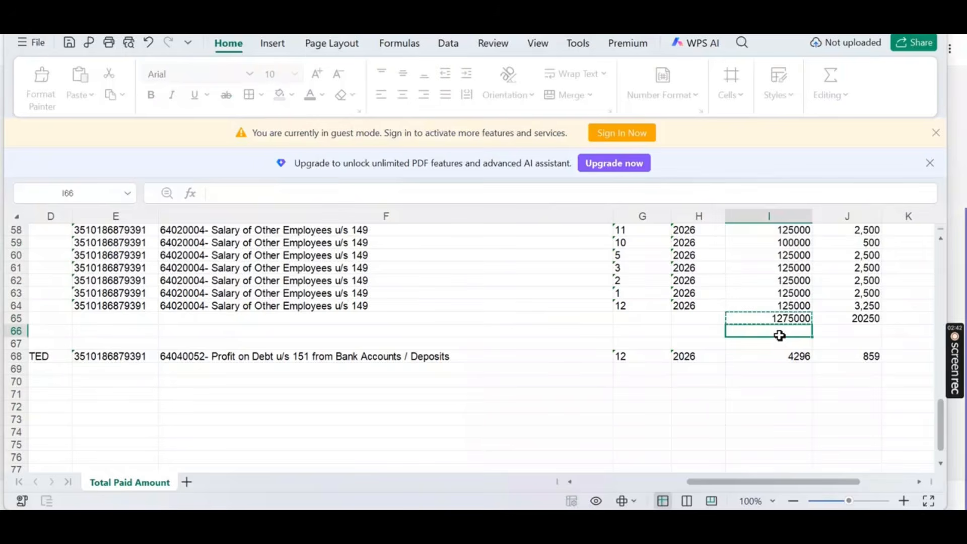
pyautogui.write('=')
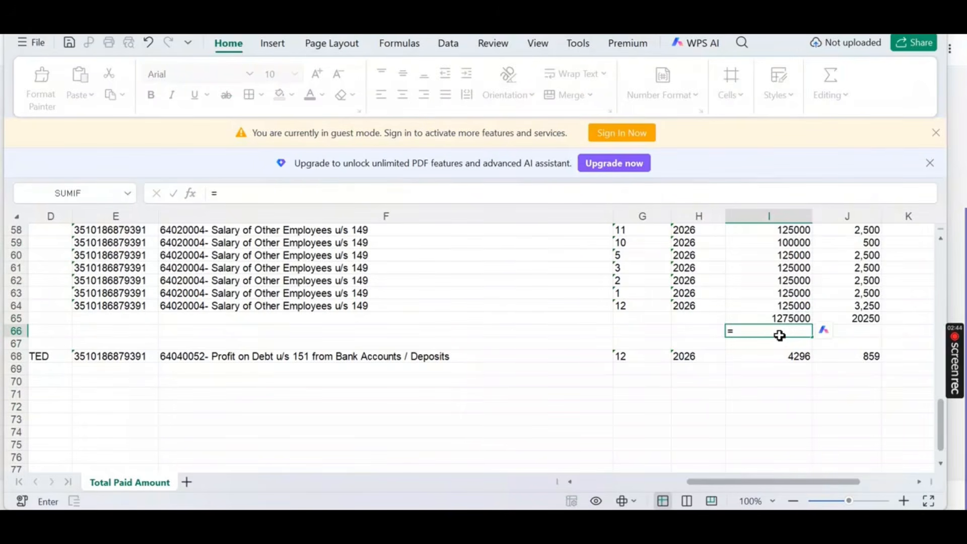
pyautogui.press('Up')
pyautogui.write('*')
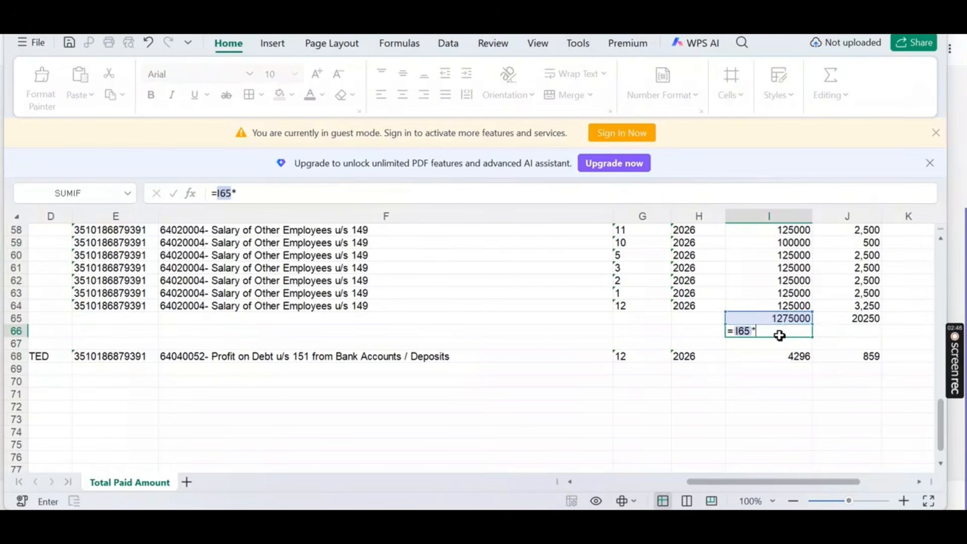
pyautogui.write('10%')
pyautogui.press('Return')
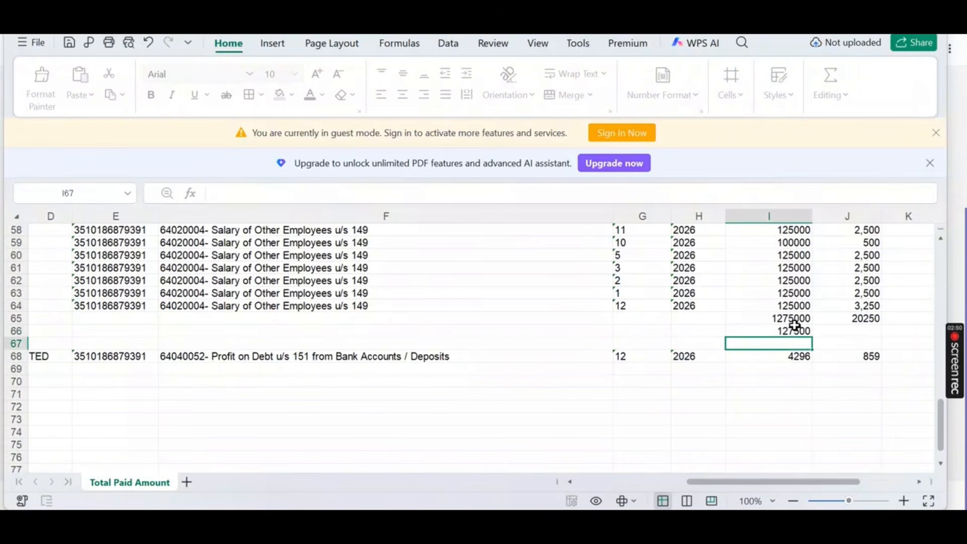
pyautogui.hotkey('alt', 'Tab')
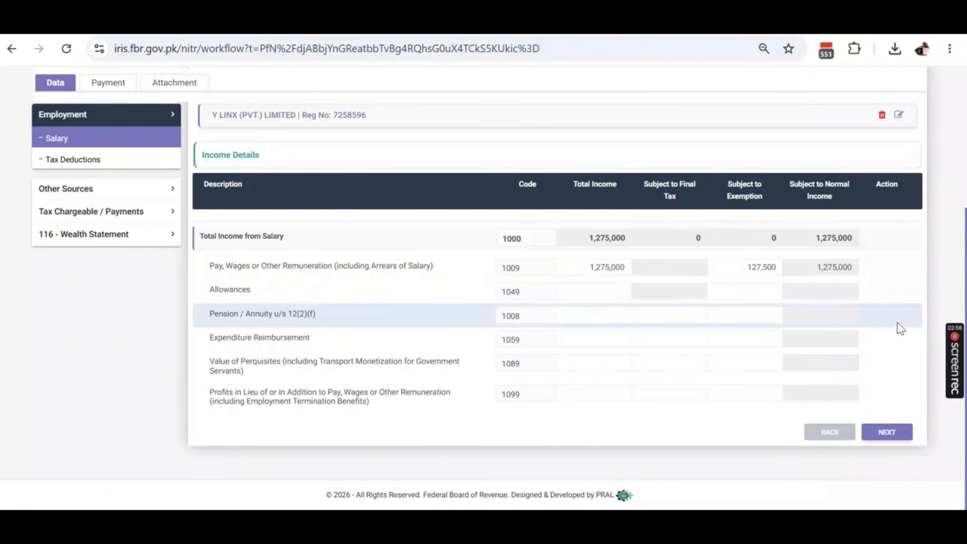
# - Recalculate salary so normal income reads 1,147,500 after the exemption
pyautogui.scroll(5, 907, 315)
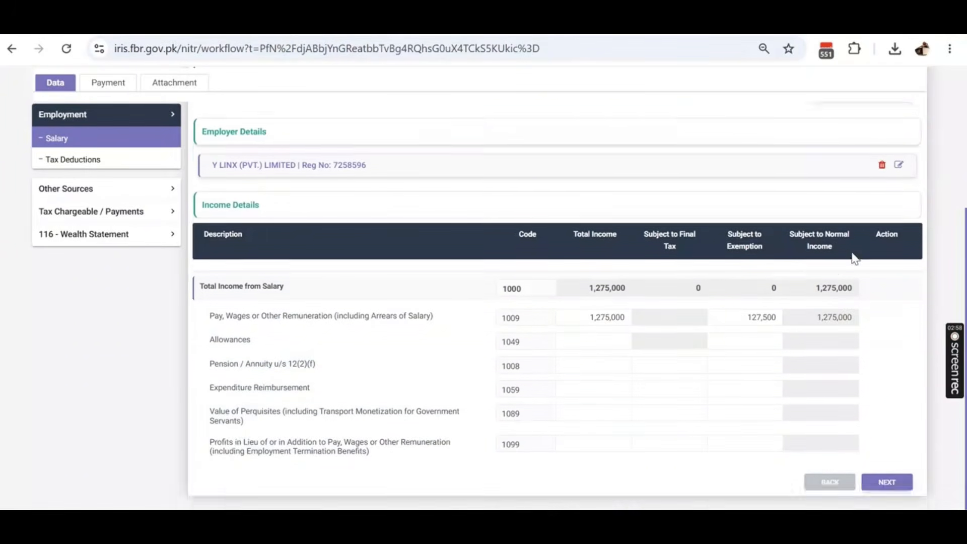
pyautogui.click(897, 216)
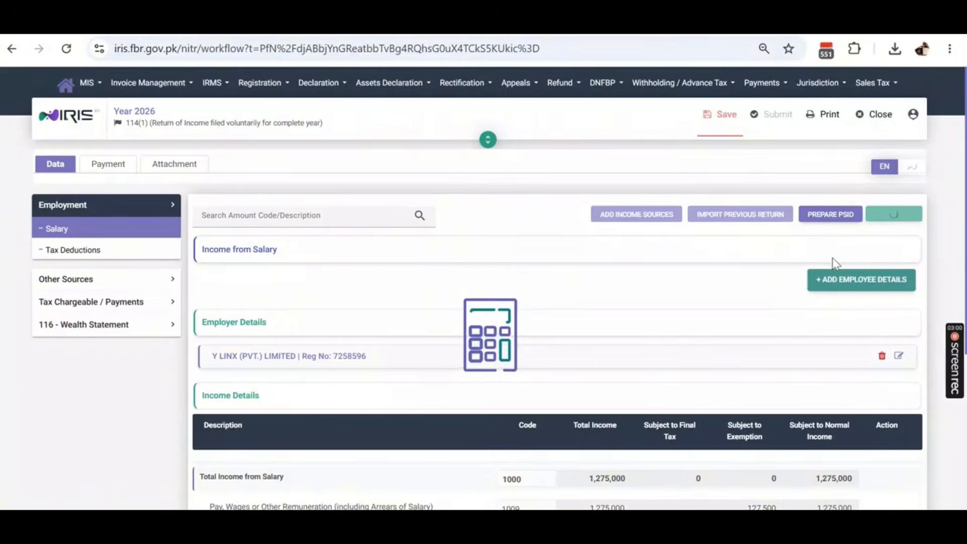
pyautogui.scroll(-4, 836, 264)
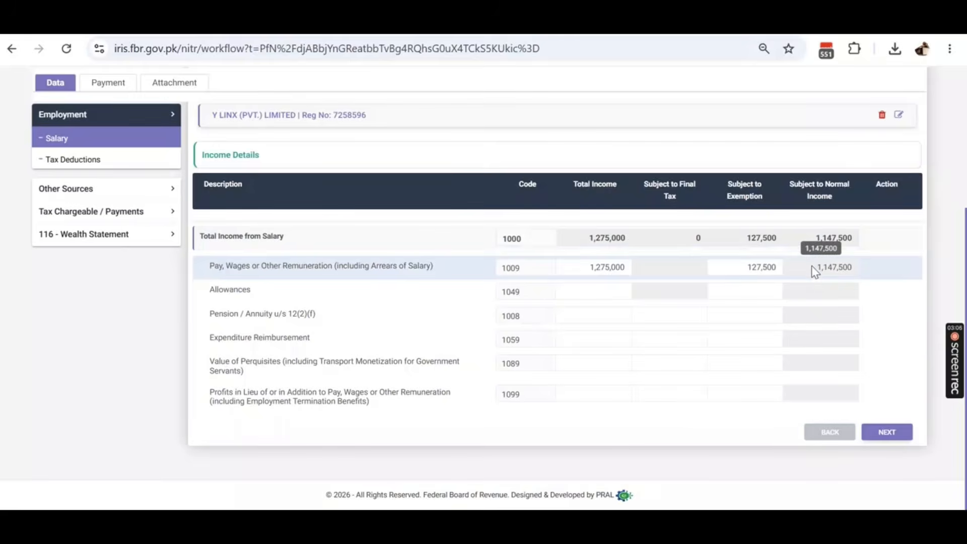
pyautogui.moveTo(812, 267); pyautogui.dragTo(856, 315)
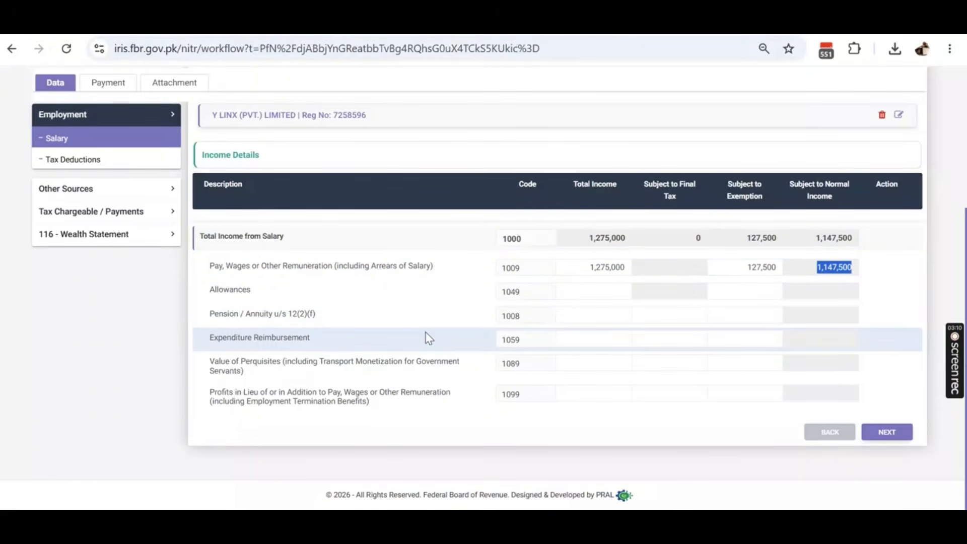
# - Enter 25,000 as Allowances (code 1049) total income
pyautogui.click(599, 292)
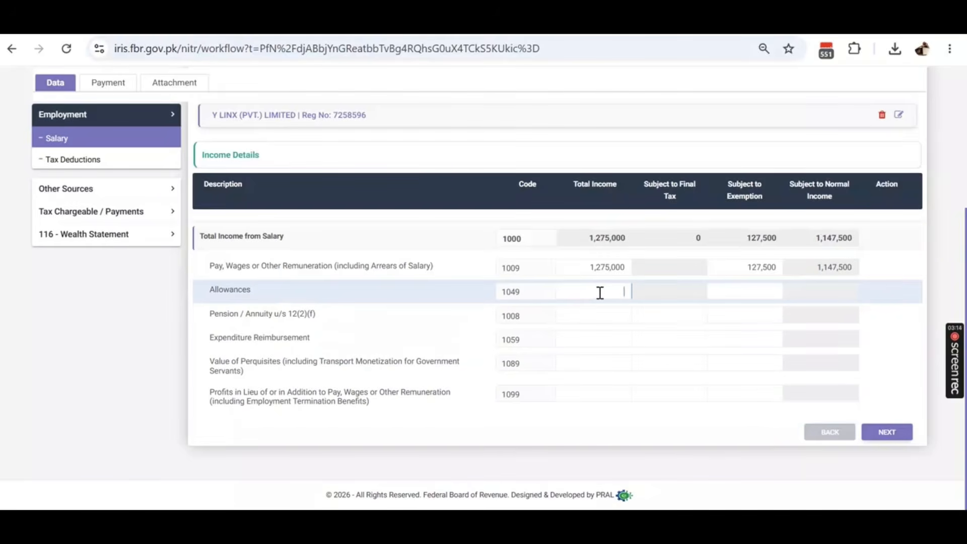
pyautogui.write('25,000')
pyautogui.scroll(1, 869, 264)
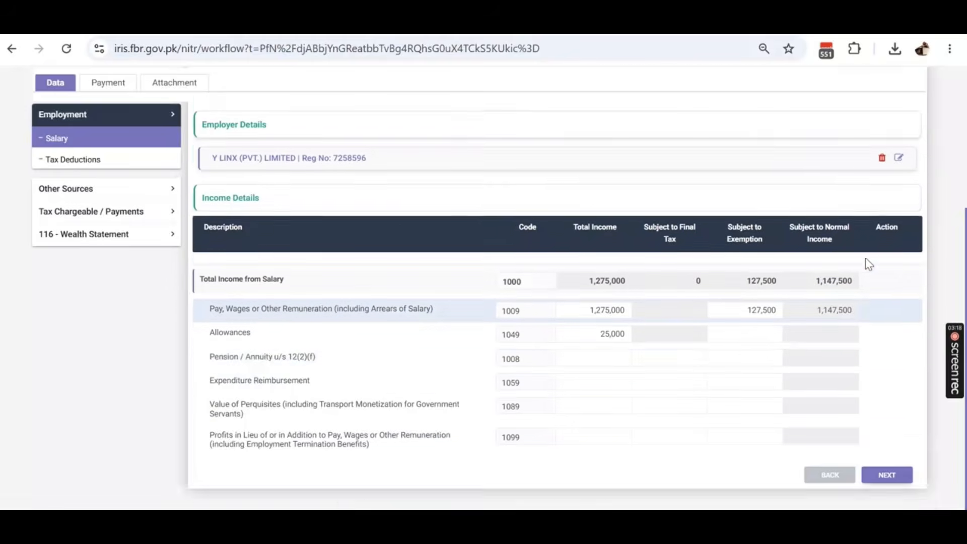
pyautogui.scroll(4, 869, 265)
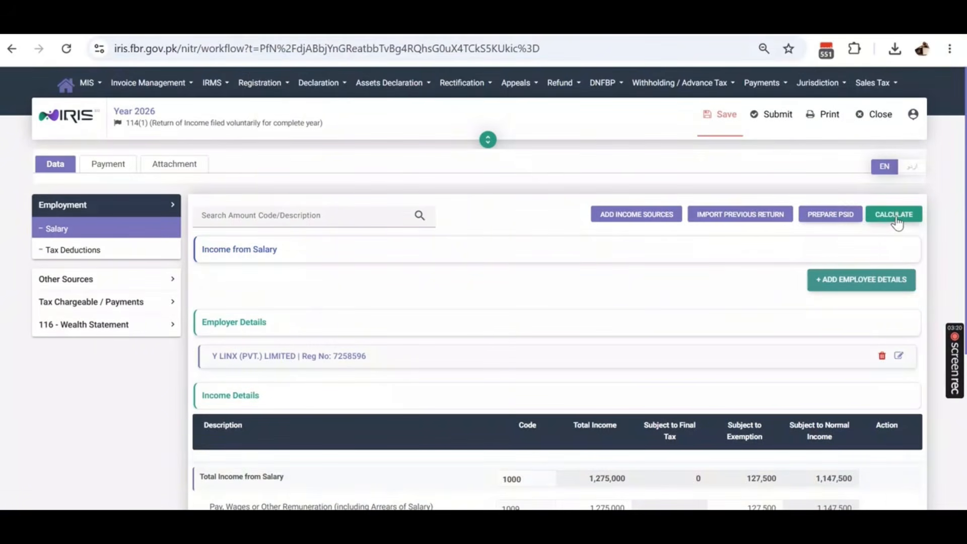
# - Recalculate salary totals to 1,300,000 and save the return from Tax Deductions
pyautogui.click(895, 216)
pyautogui.scroll(-4, 831, 270)
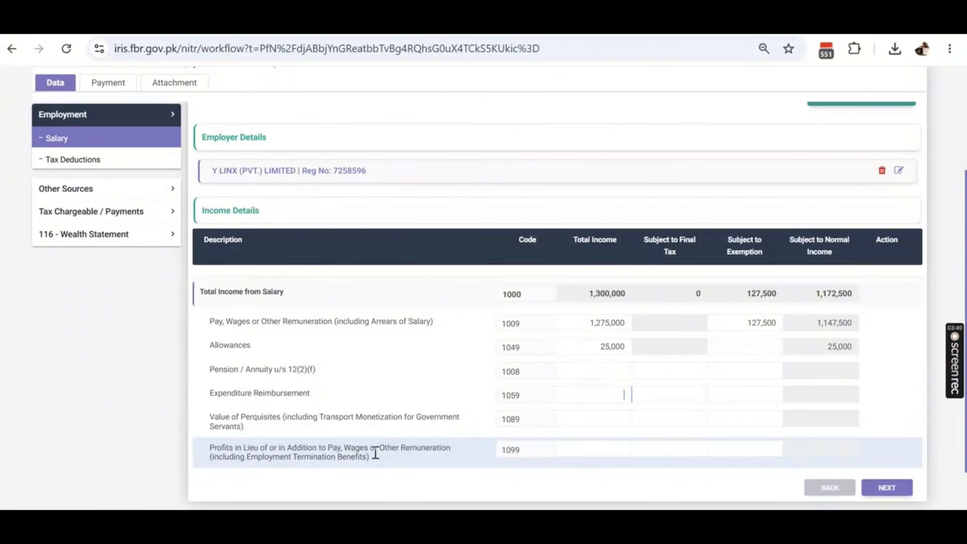
pyautogui.moveTo(374, 460); pyautogui.dragTo(208, 449)
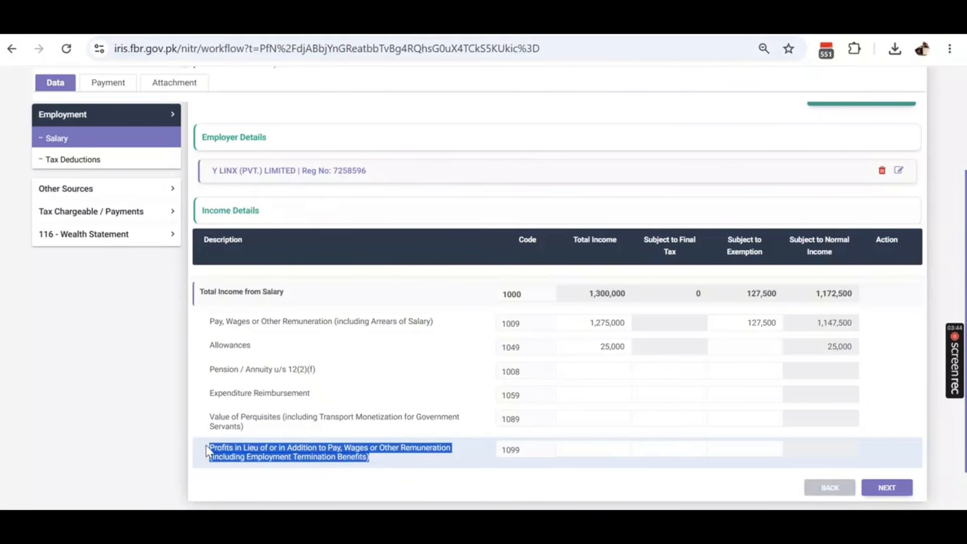
pyautogui.click(598, 452)
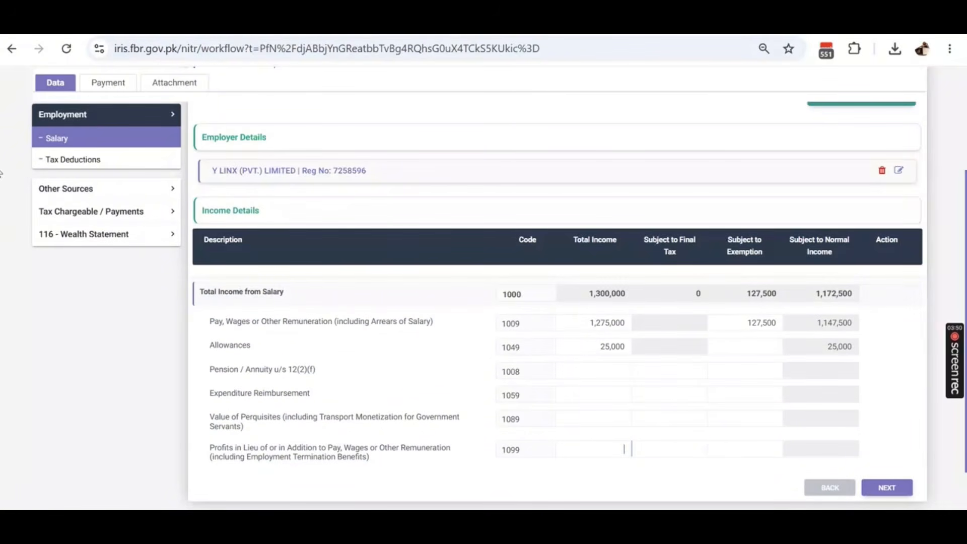
pyautogui.click(91, 162)
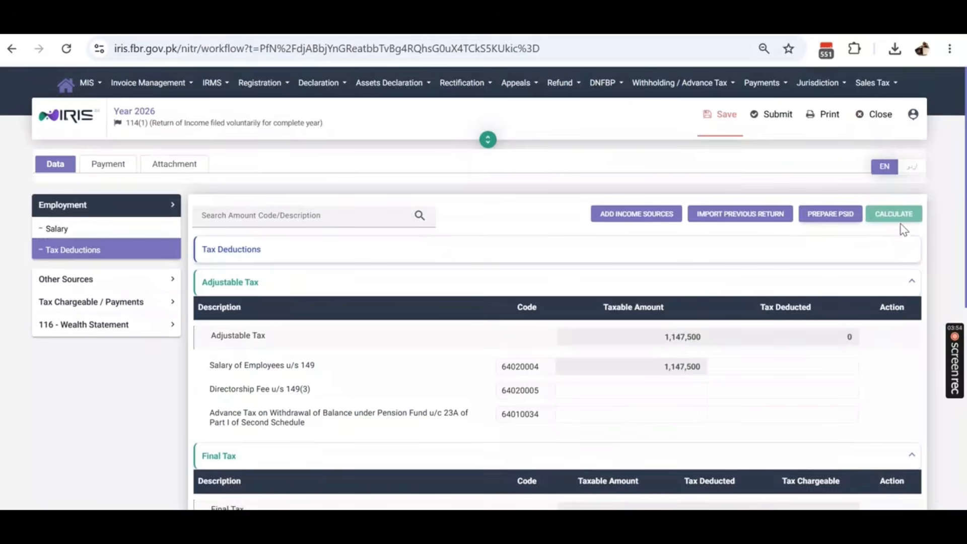
pyautogui.click(722, 115)
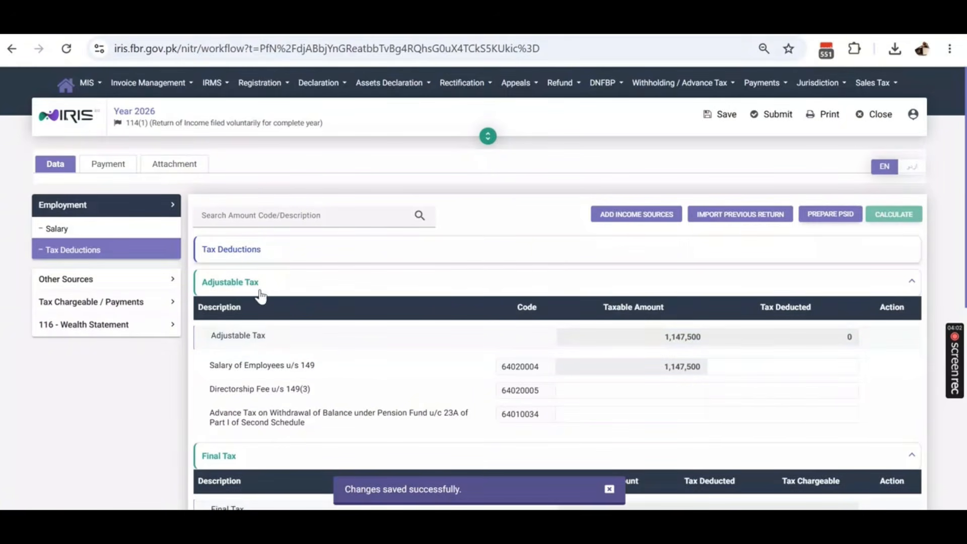
# - Copy 20,250 from cell J65 into tax deducted on salary u/s 149
pyautogui.moveTo(663, 368); pyautogui.dragTo(714, 374)
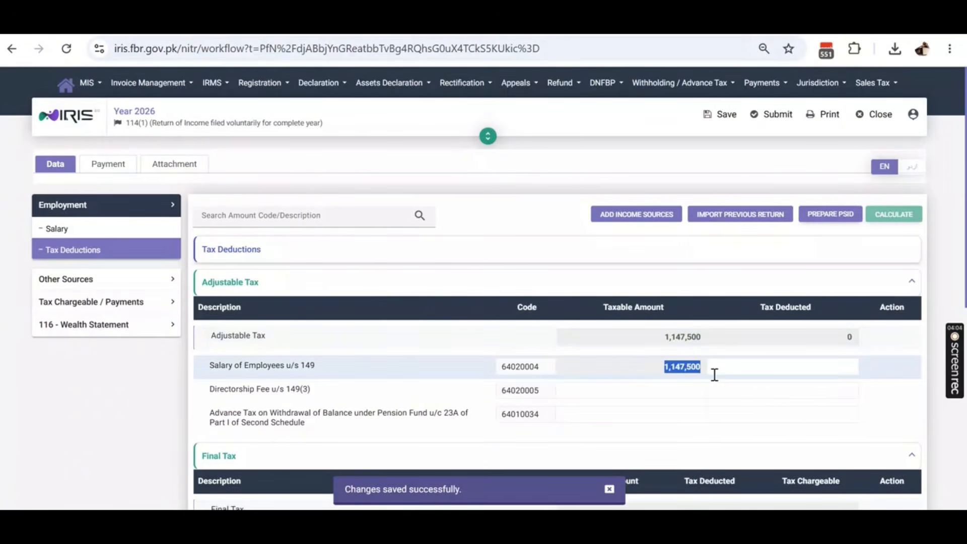
pyautogui.click(760, 369)
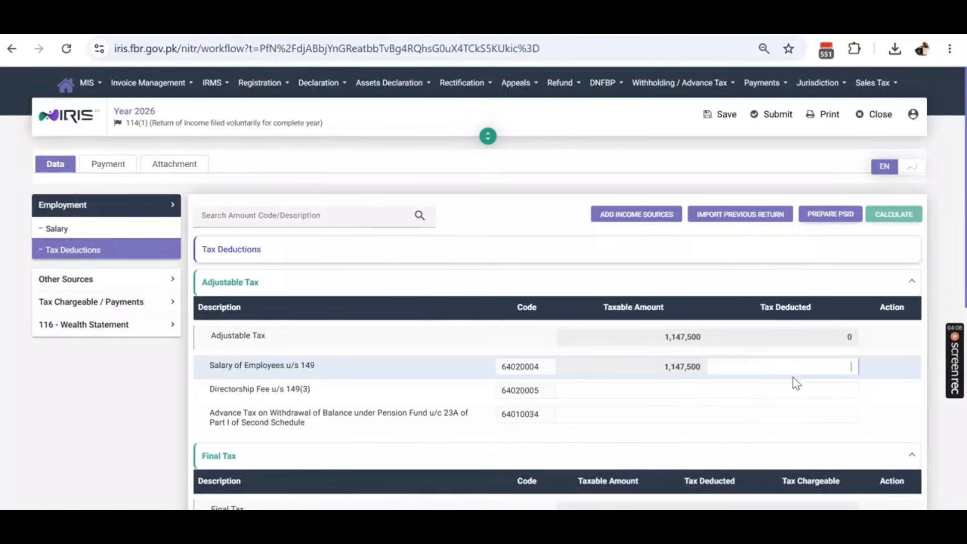
pyautogui.hotkey('alt', 'Tab')
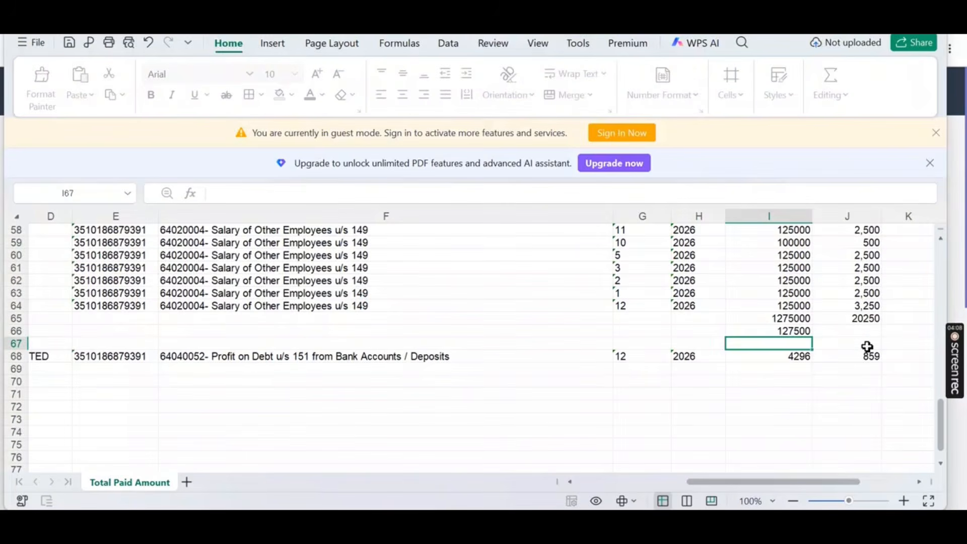
pyautogui.click(865, 319)
pyautogui.hotkey('ctrl', 'c')
pyautogui.hotkey('alt', 'Tab')
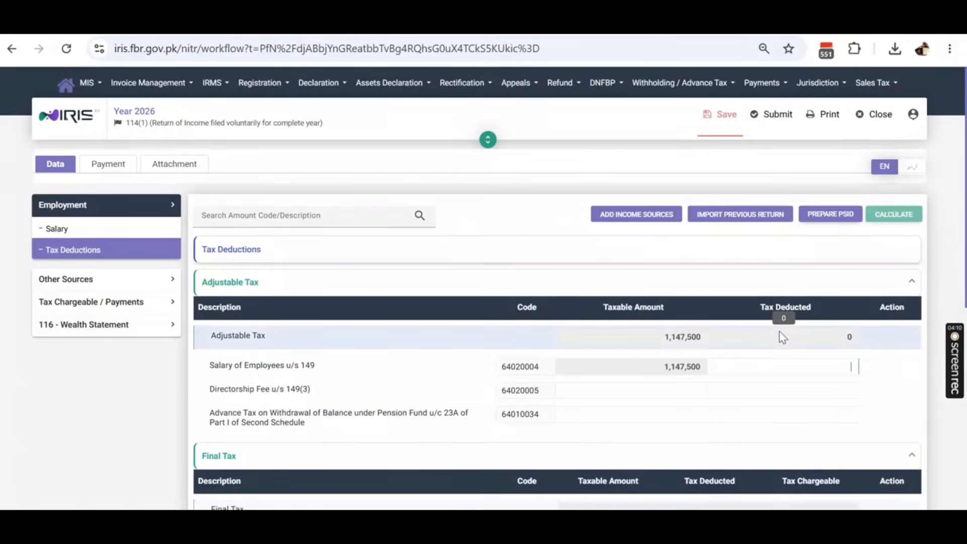
pyautogui.click(788, 366)
pyautogui.hotkey('ctrl', 'v')
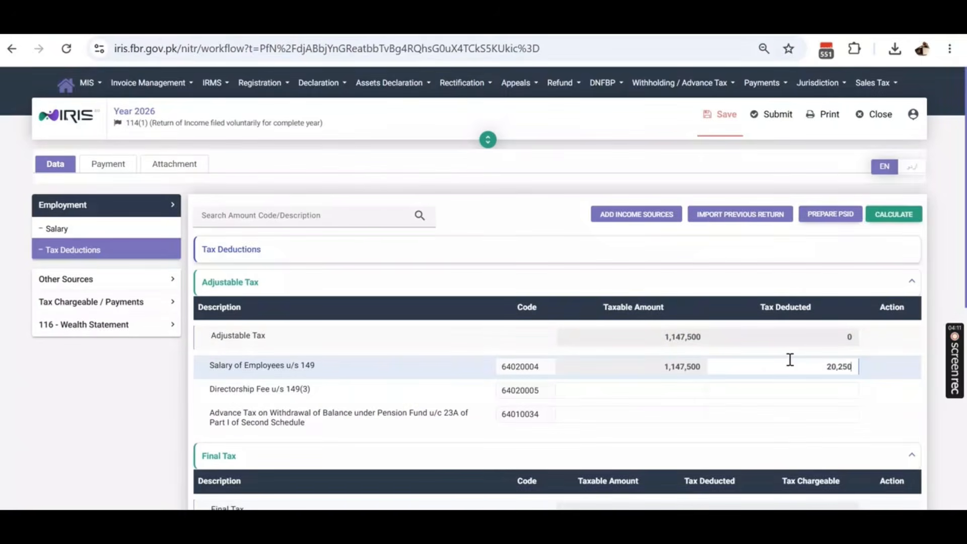
# - Recalculate and review the tax deductions, with final and average tax rows empty
pyautogui.click(905, 218)
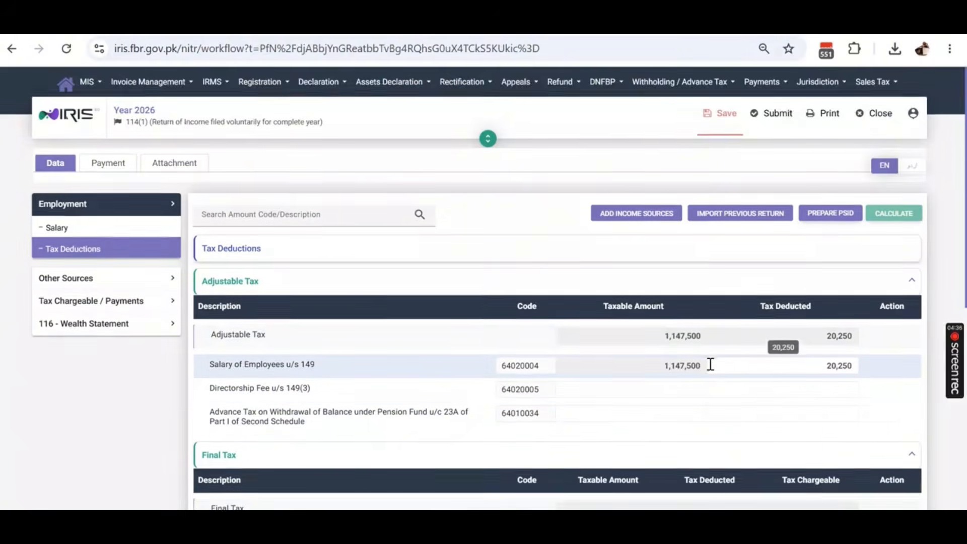
pyautogui.scroll(-3, 705, 360)
pyautogui.scroll(-1, 698, 356)
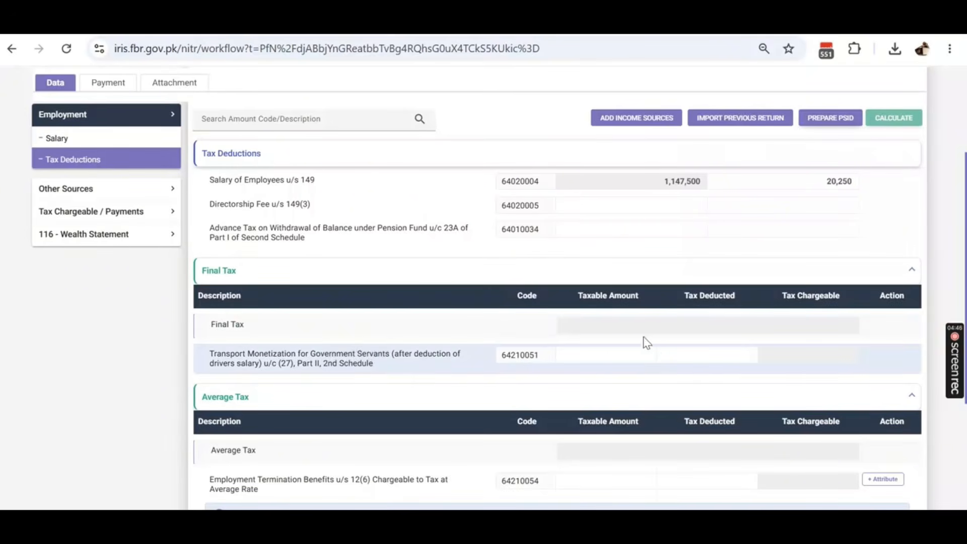
pyautogui.scroll(-3, 647, 342)
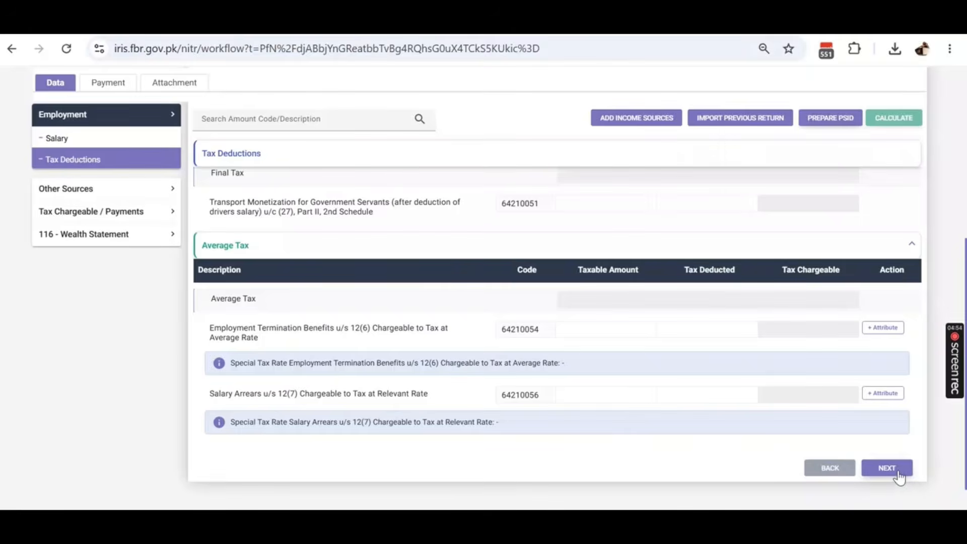
# - Review the 4,296 profit on debt (code 500312) subject to final tax
pyautogui.click(88, 191)
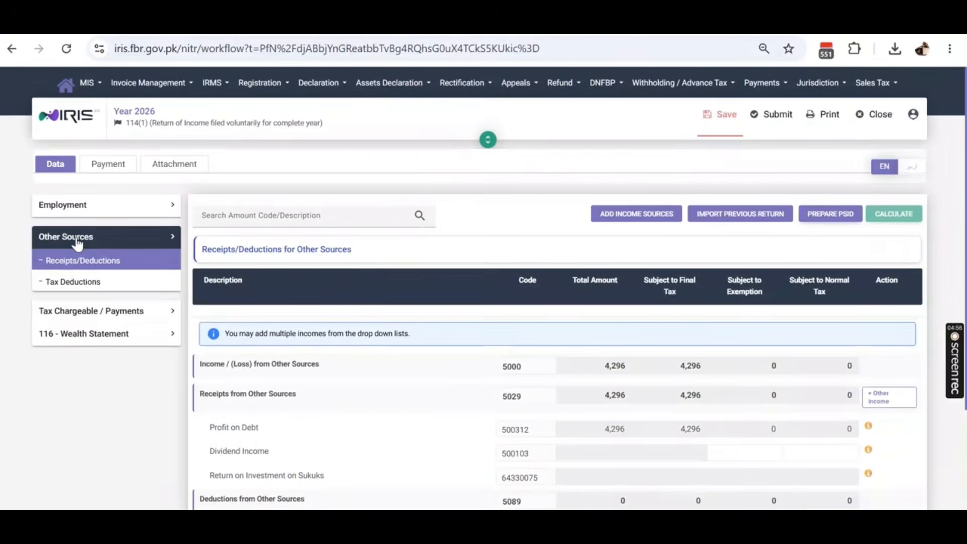
pyautogui.scroll(-2, 748, 352)
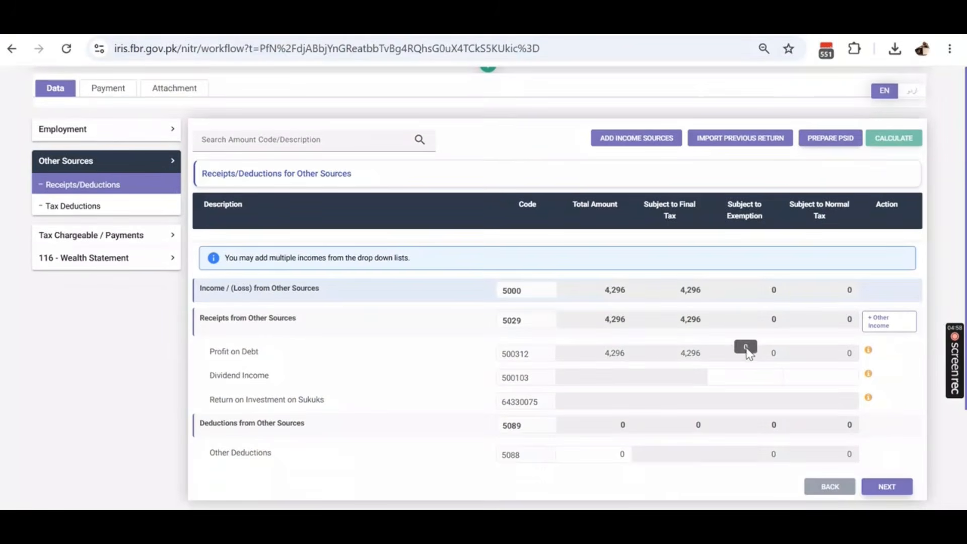
pyautogui.scroll(-1, 747, 351)
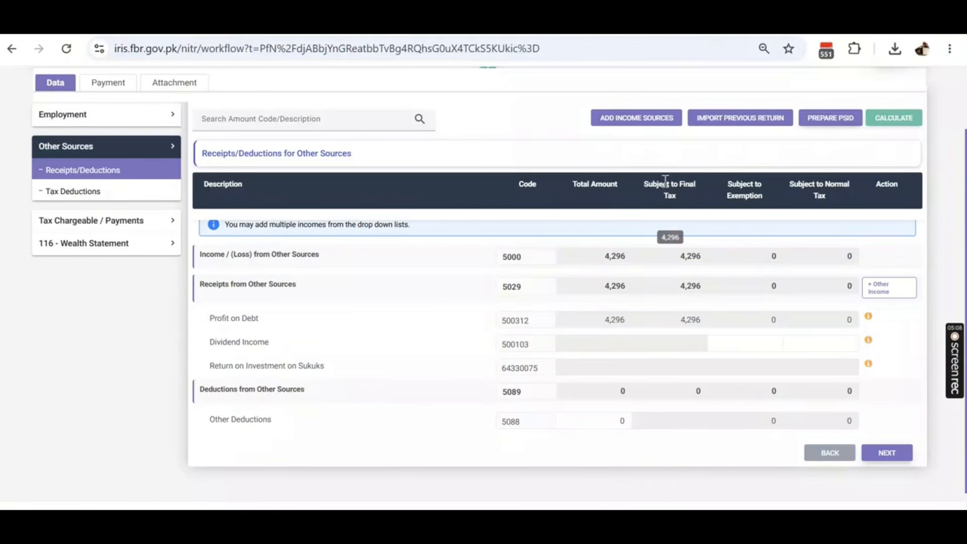
pyautogui.doubleClick(687, 325)
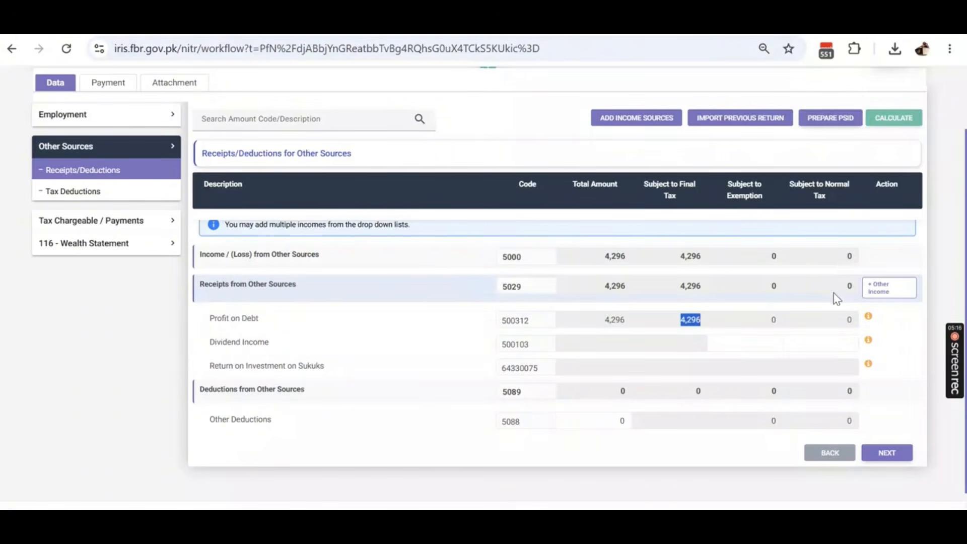
# - Open Other Sources tax deductions (859 final tax) and inspect the profit-on-debt investment details
pyautogui.click(89, 191)
pyautogui.scroll(-2, 744, 386)
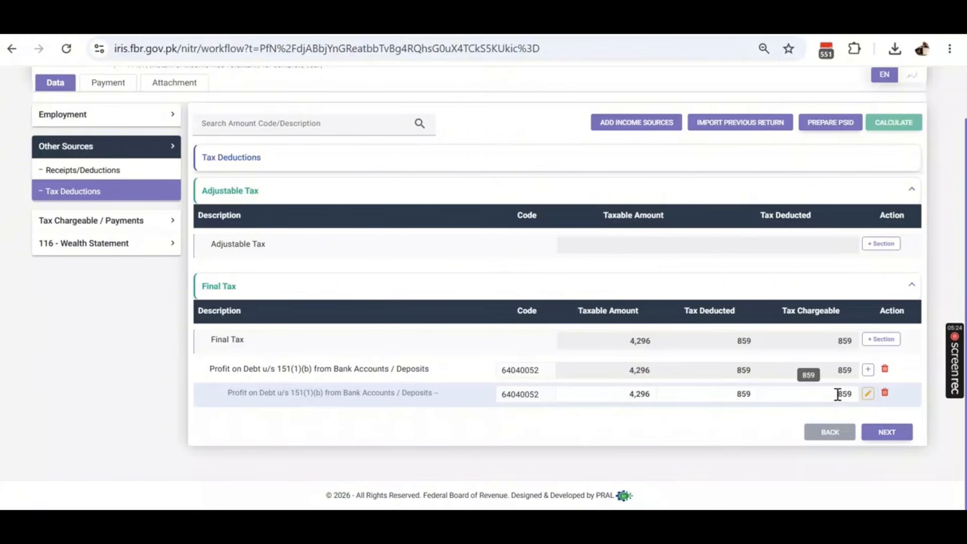
pyautogui.moveTo(848, 396); pyautogui.dragTo(856, 395)
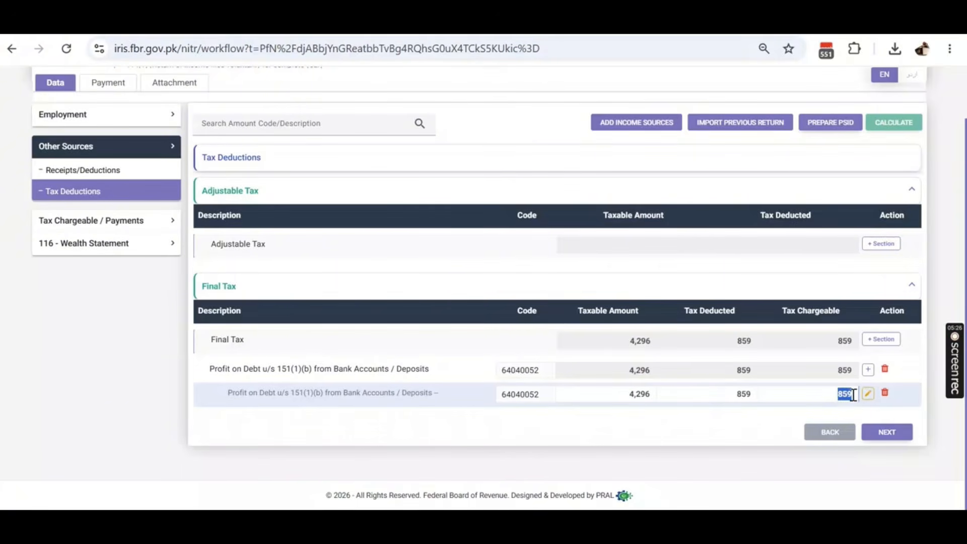
pyautogui.click(868, 393)
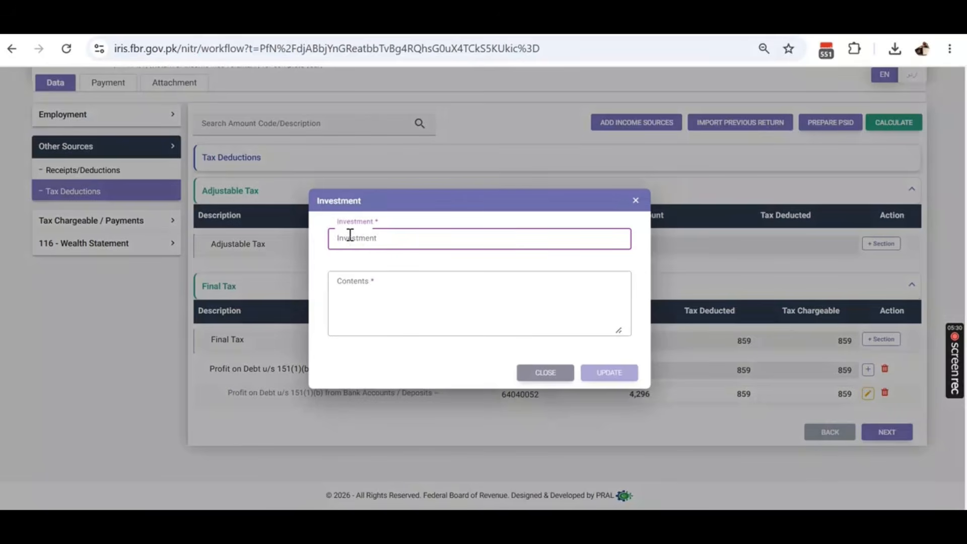
pyautogui.click(367, 286)
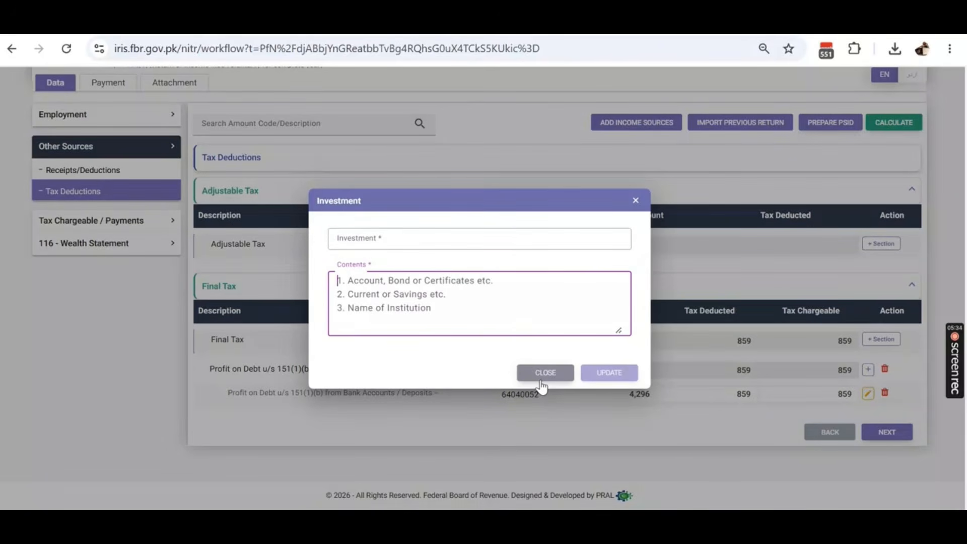
pyautogui.click(370, 240)
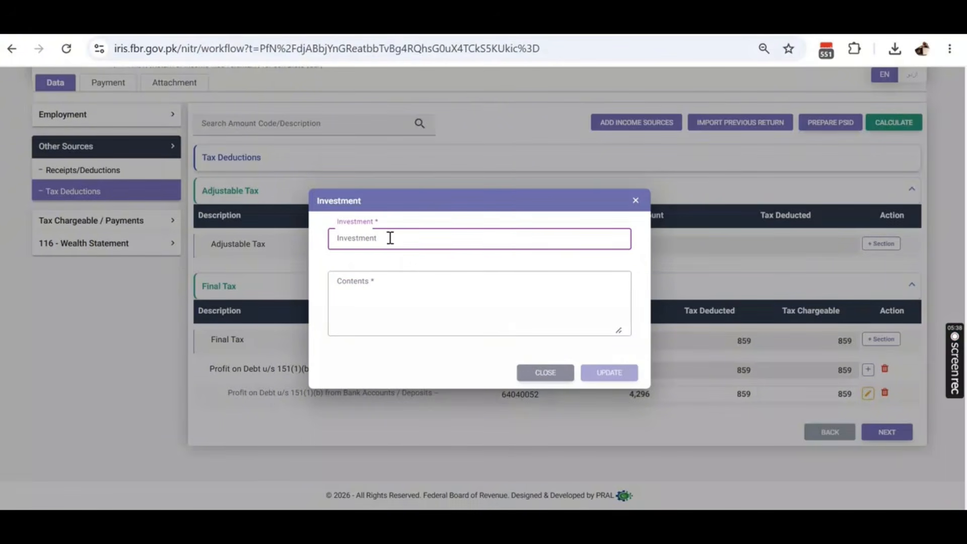
pyautogui.click(403, 297)
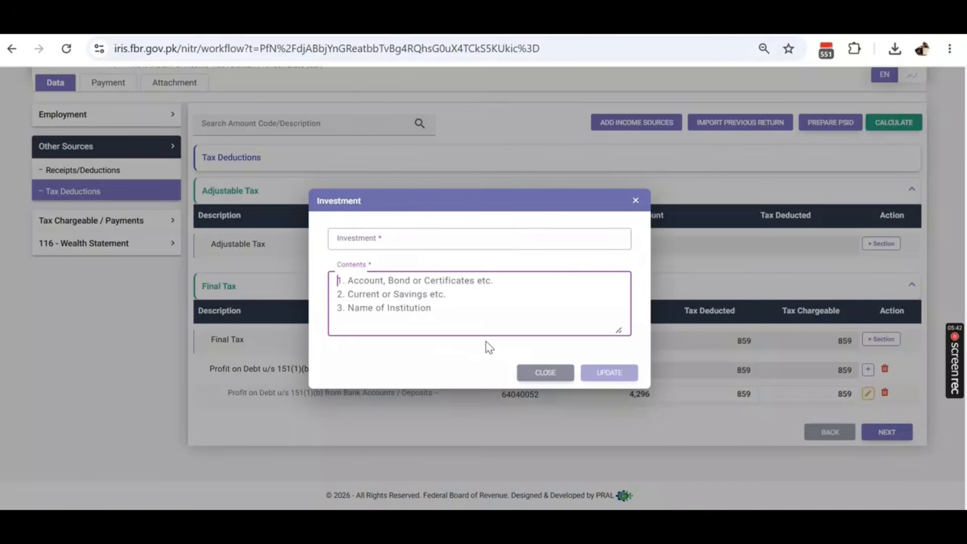
pyautogui.click(544, 372)
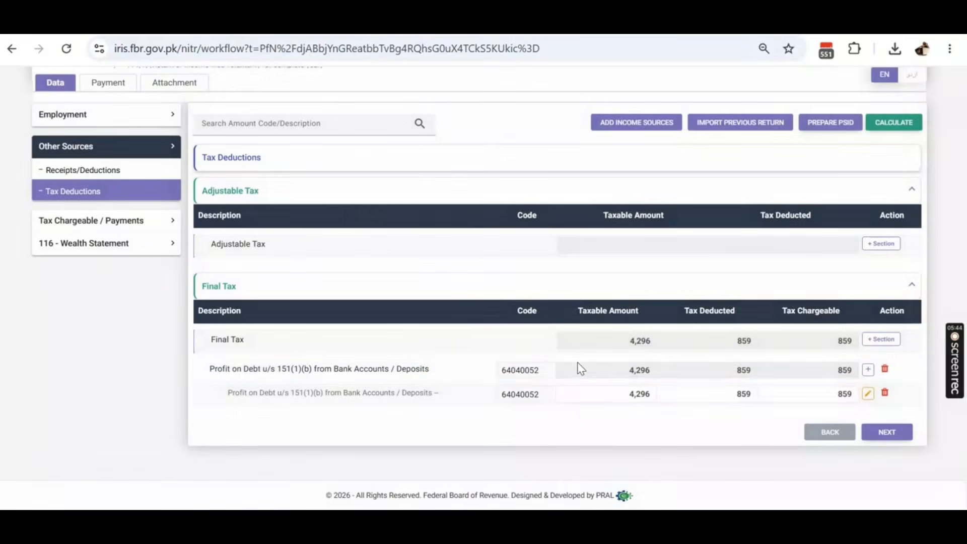
# - Enter the bank account number as Investment and MCB as Contents, then update
pyautogui.click(867, 396)
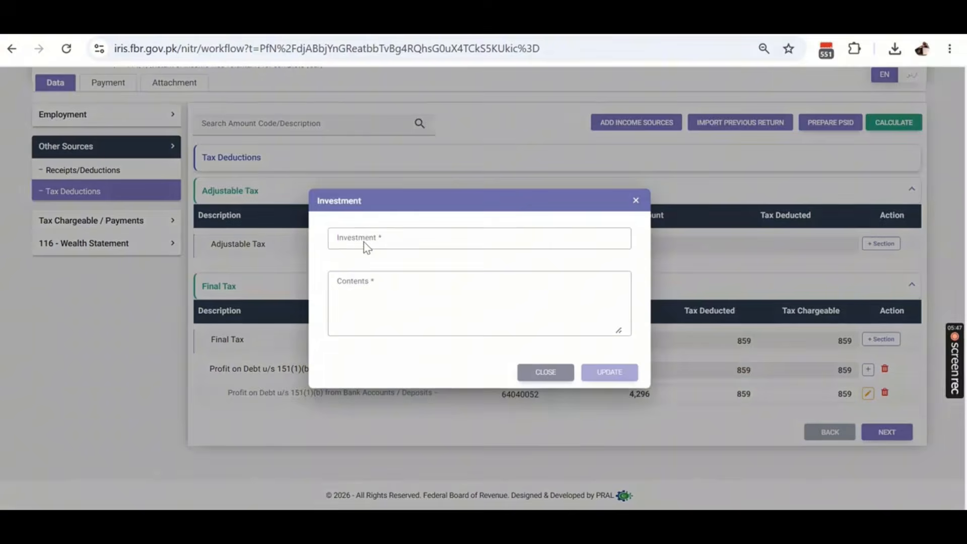
pyautogui.click(372, 242)
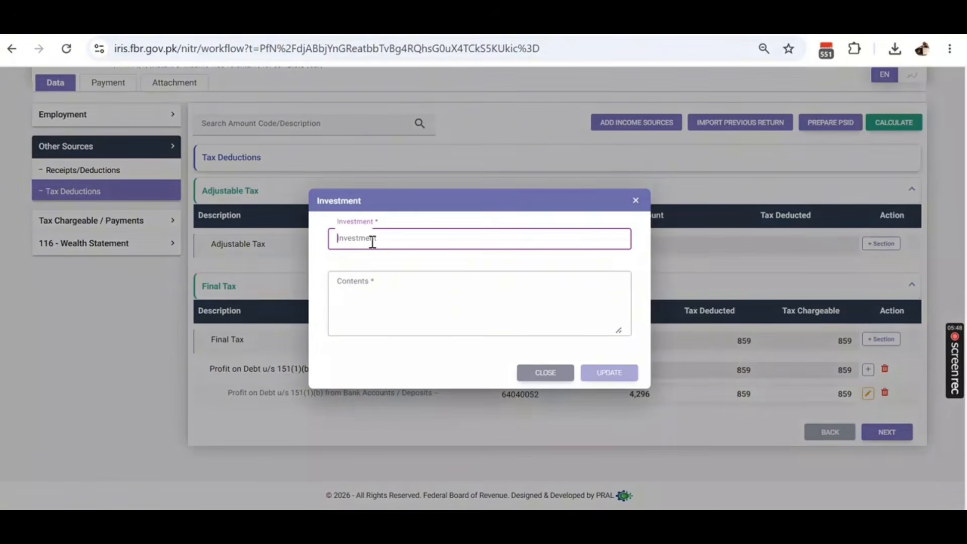
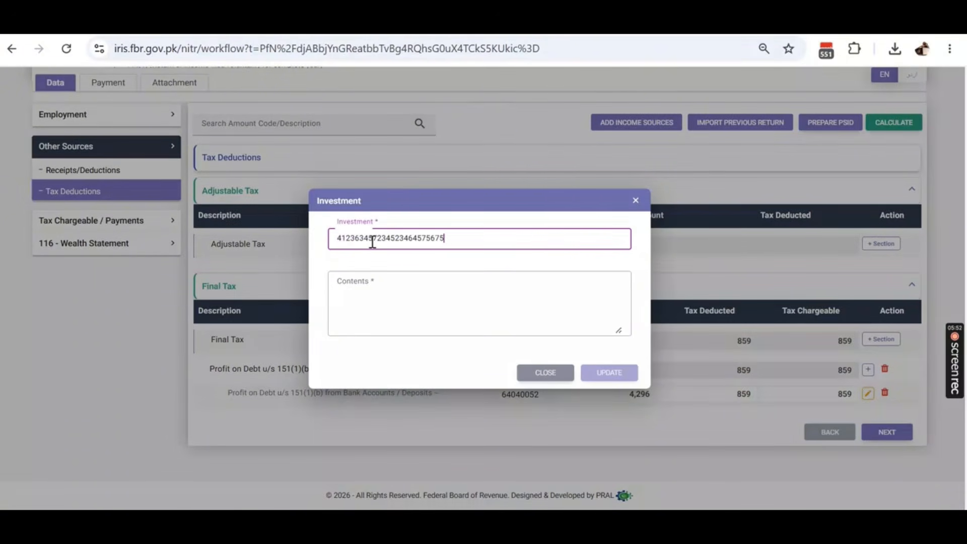
pyautogui.click(388, 285)
pyautogui.press('capslock')
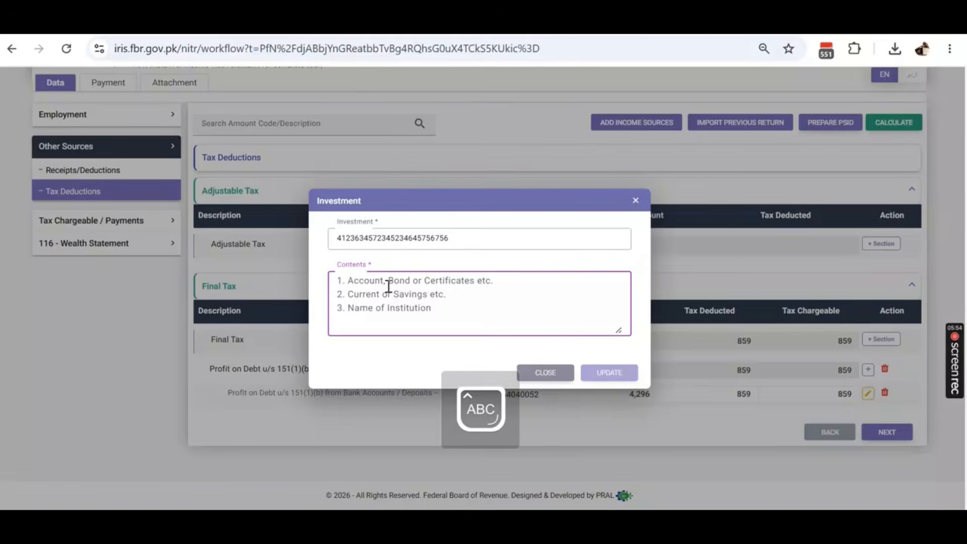
pyautogui.write('M')
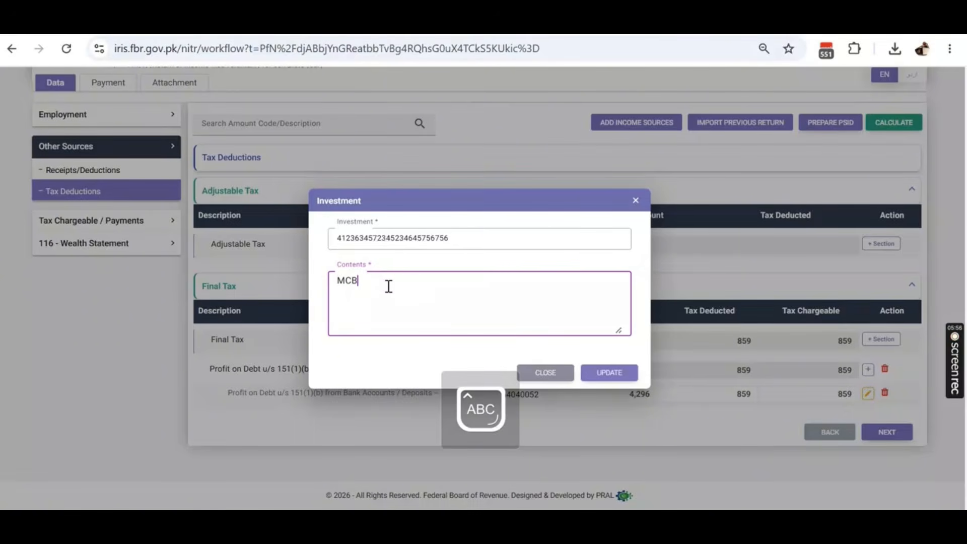
pyautogui.write('CB')
pyautogui.click(607, 372)
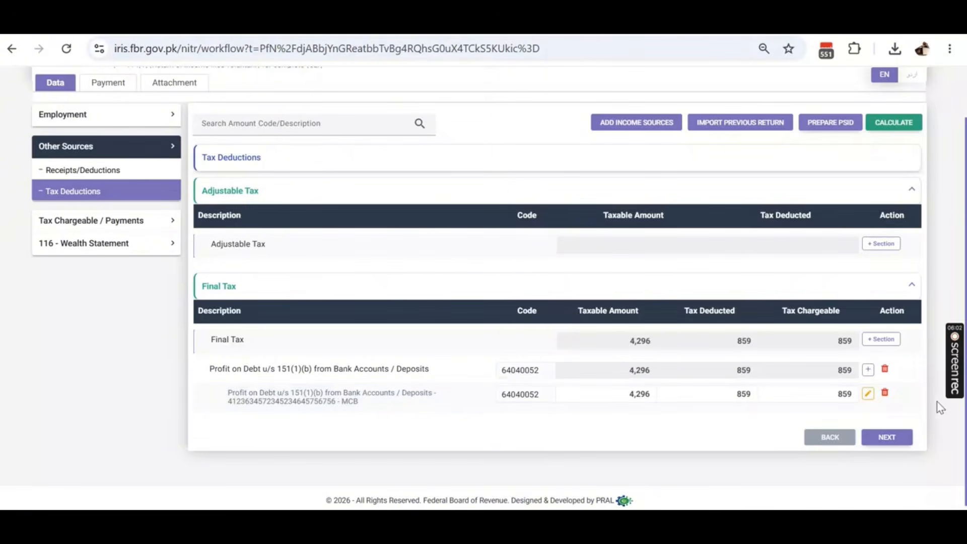
# - Add Educational Expenses u/s 60D (code 9008) under Allowances, Reductions and Credits
pyautogui.click(115, 227)
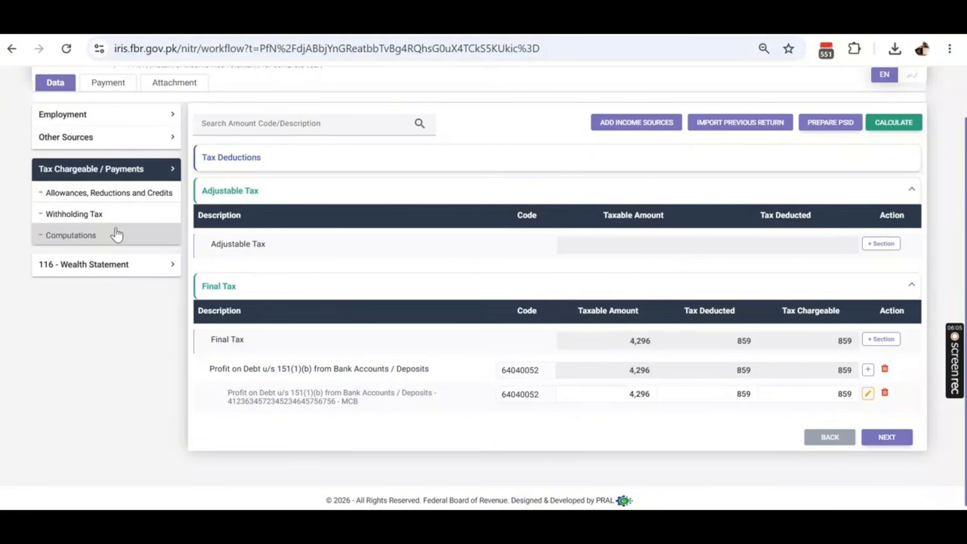
pyautogui.click(118, 201)
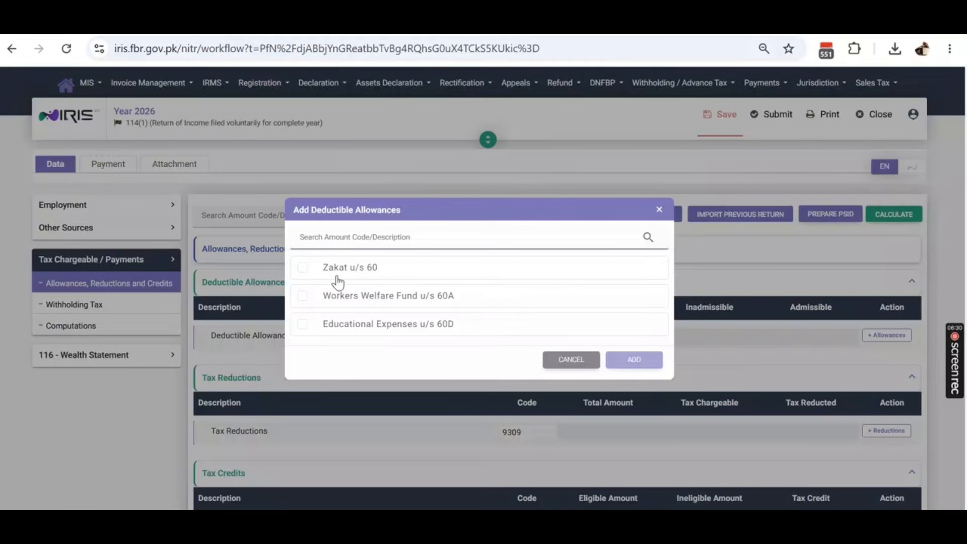
pyautogui.click(344, 334)
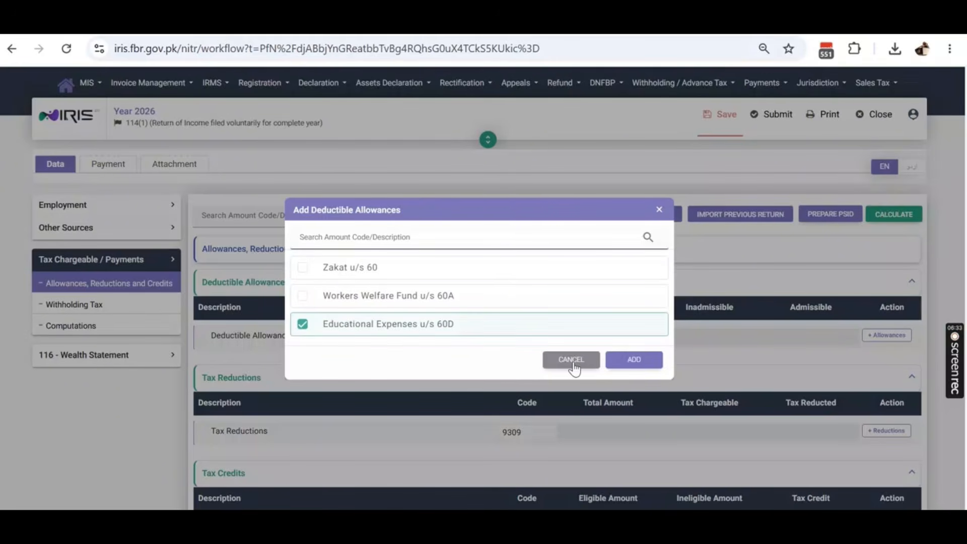
pyautogui.click(641, 368)
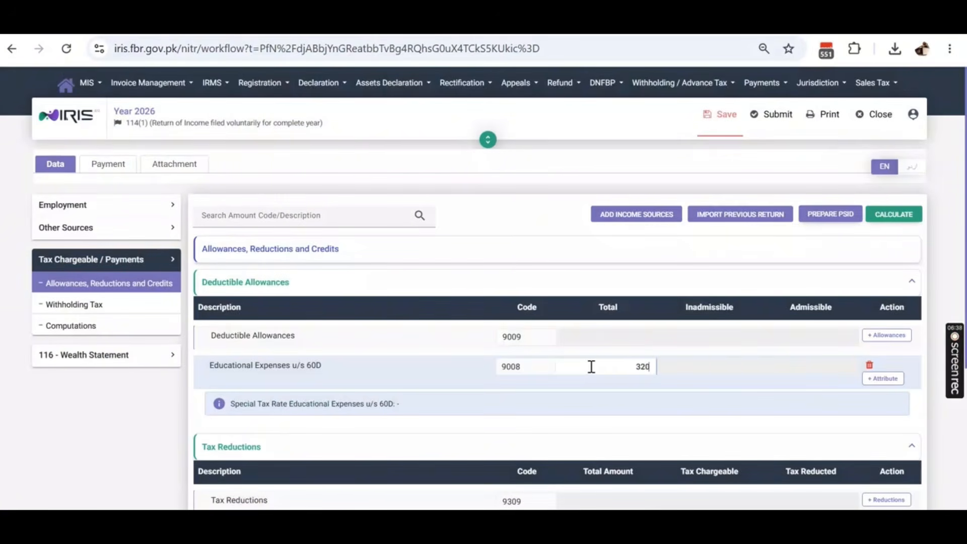
# - Correct the educational expenses total to 32,000 and calculate, dismissing the children error
pyautogui.press('BackSpace')
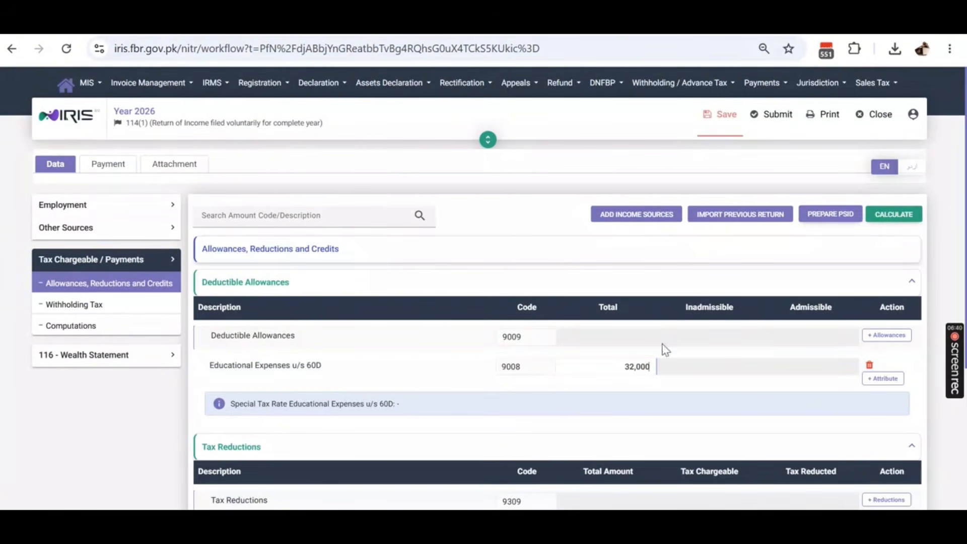
pyautogui.click(888, 218)
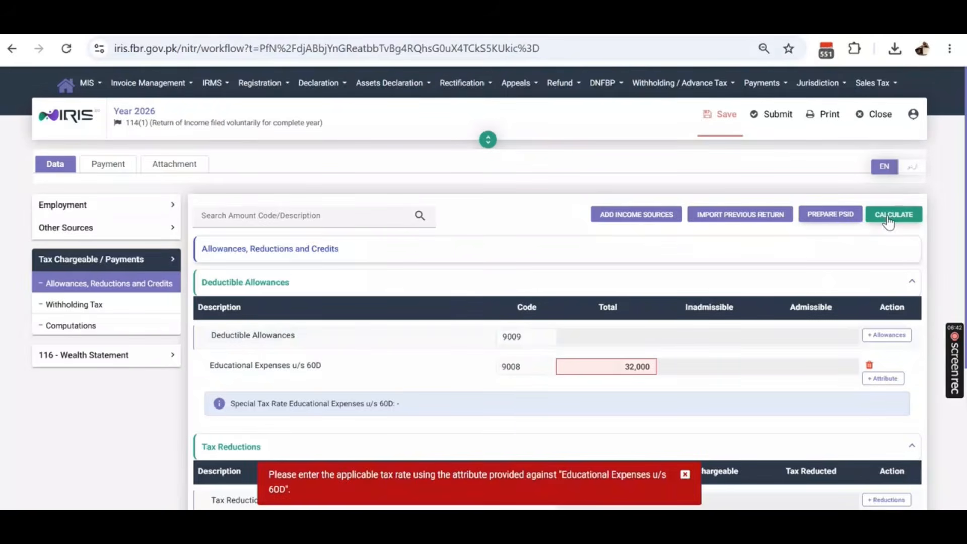
pyautogui.click(888, 219)
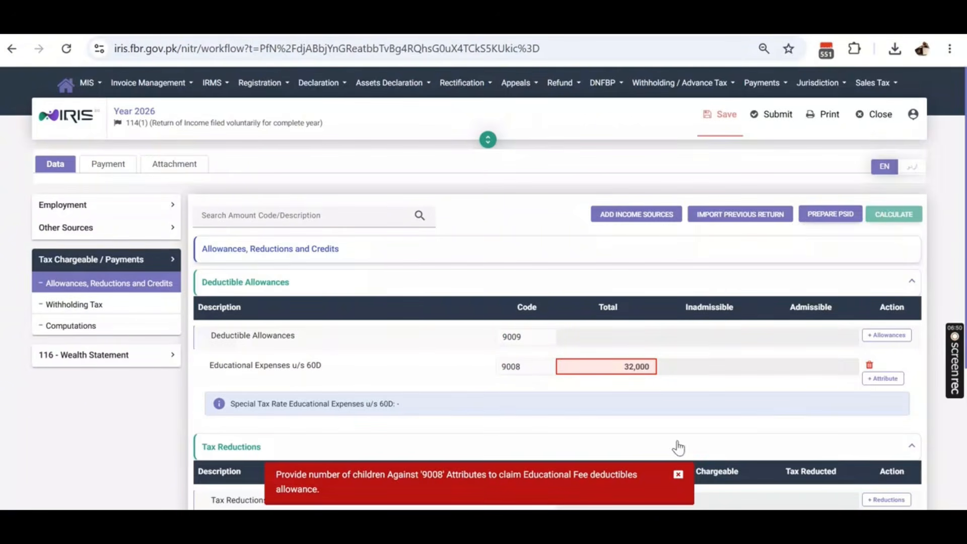
pyautogui.click(678, 476)
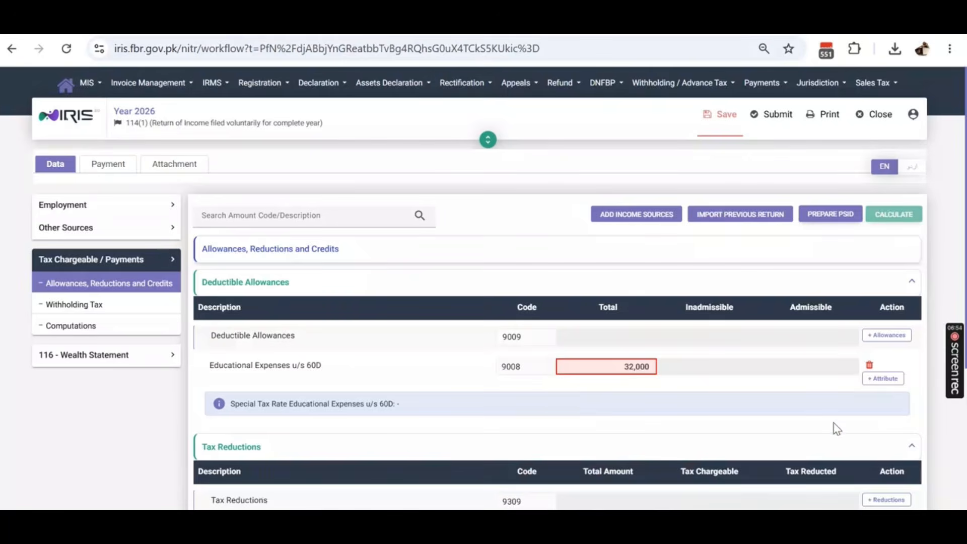
# - Add a children-count attribute of 2 to the educational expenses allowance
pyautogui.click(884, 379)
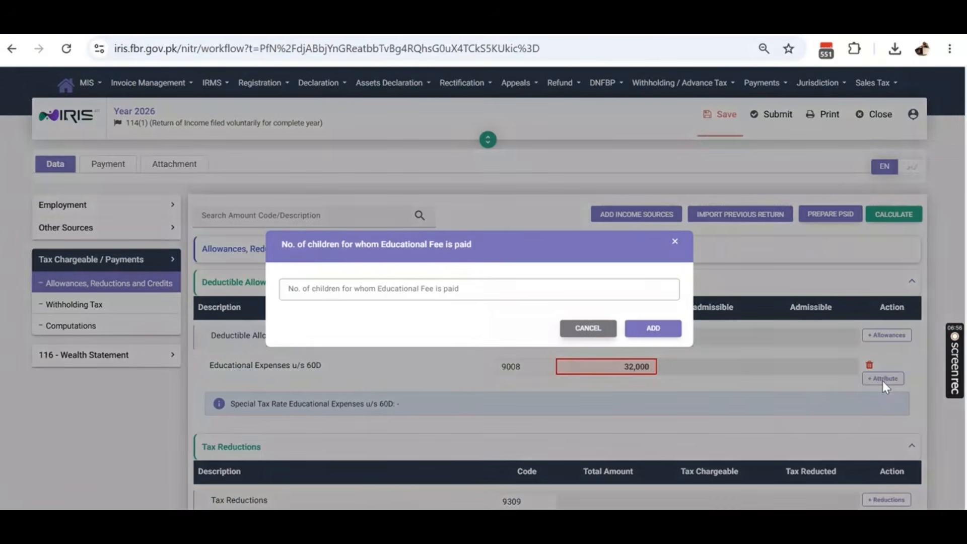
pyautogui.click(418, 290)
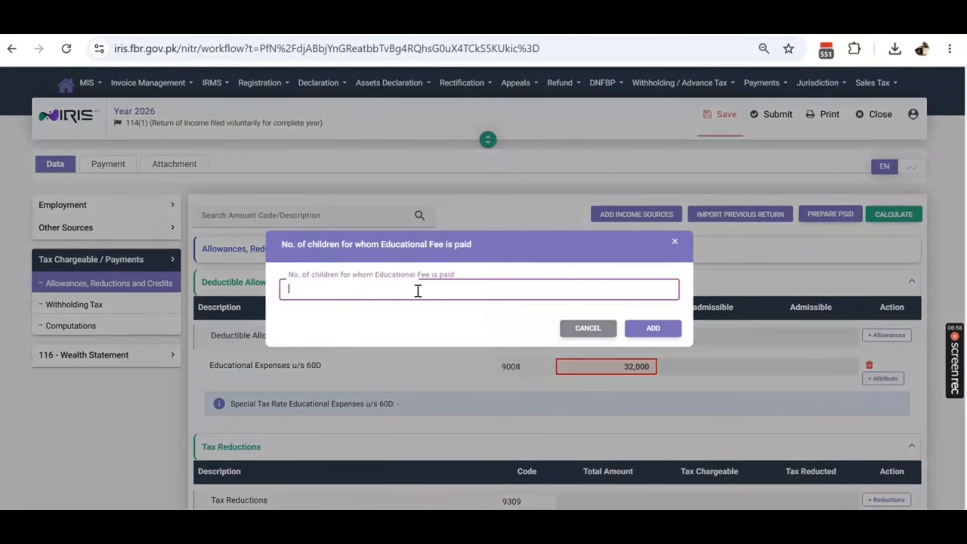
pyautogui.write('2')
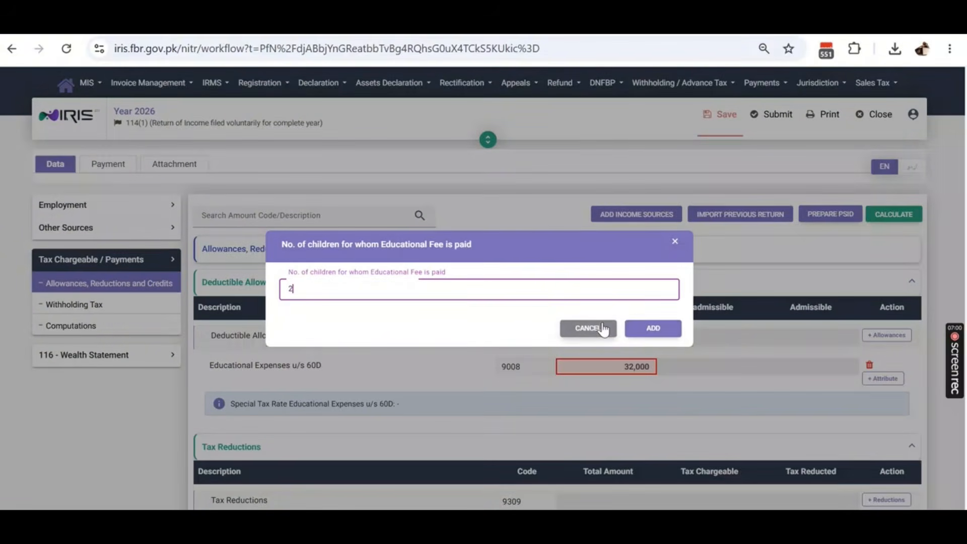
pyautogui.click(649, 328)
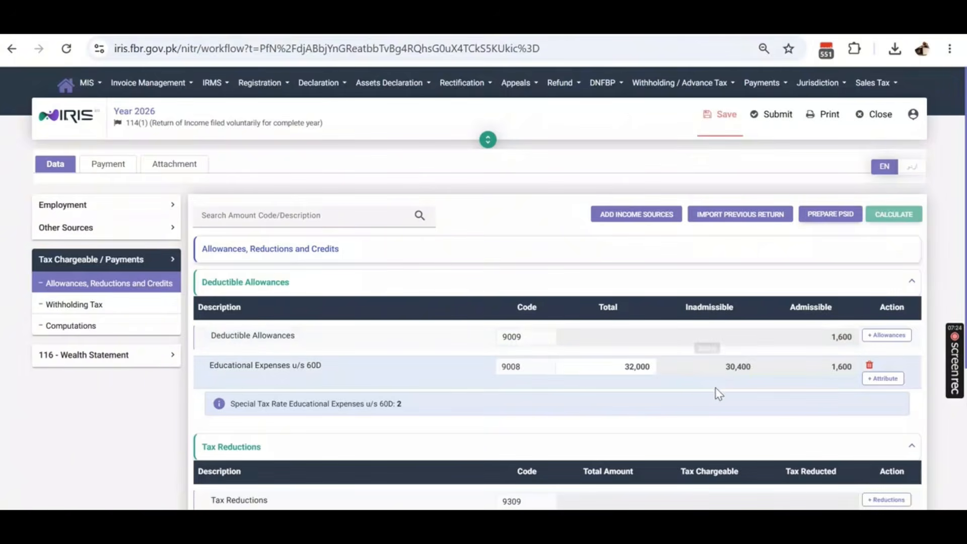
pyautogui.doubleClick(727, 367)
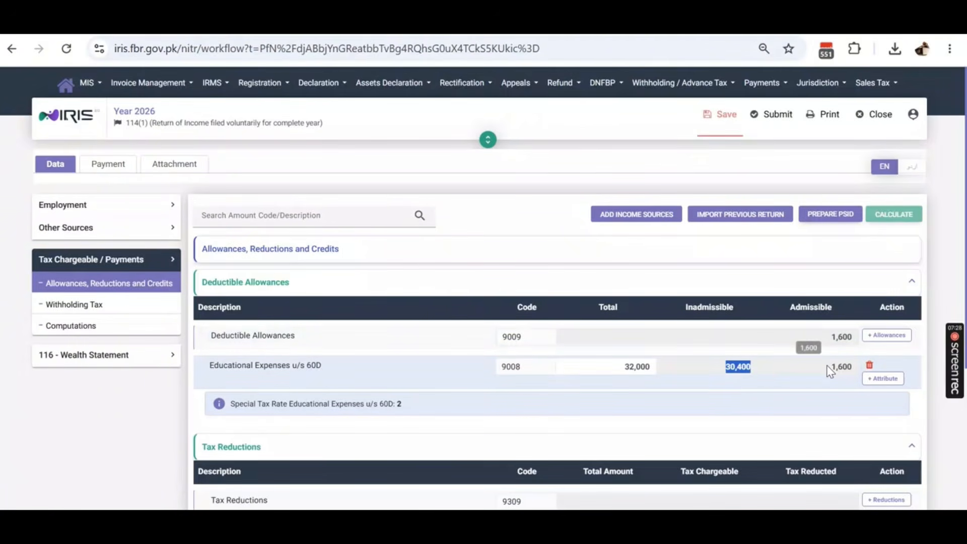
pyautogui.scroll(-4, 599, 346)
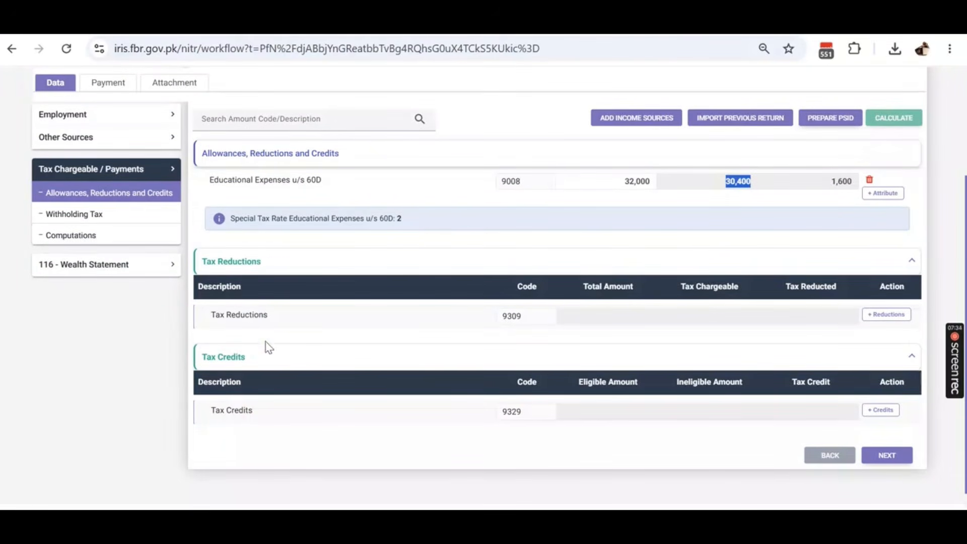
pyautogui.click(888, 314)
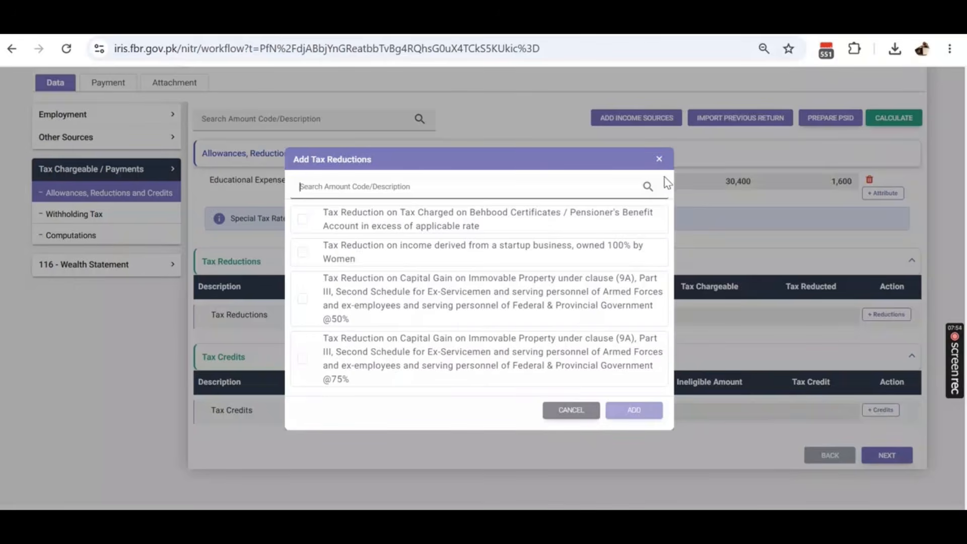
pyautogui.click(659, 158)
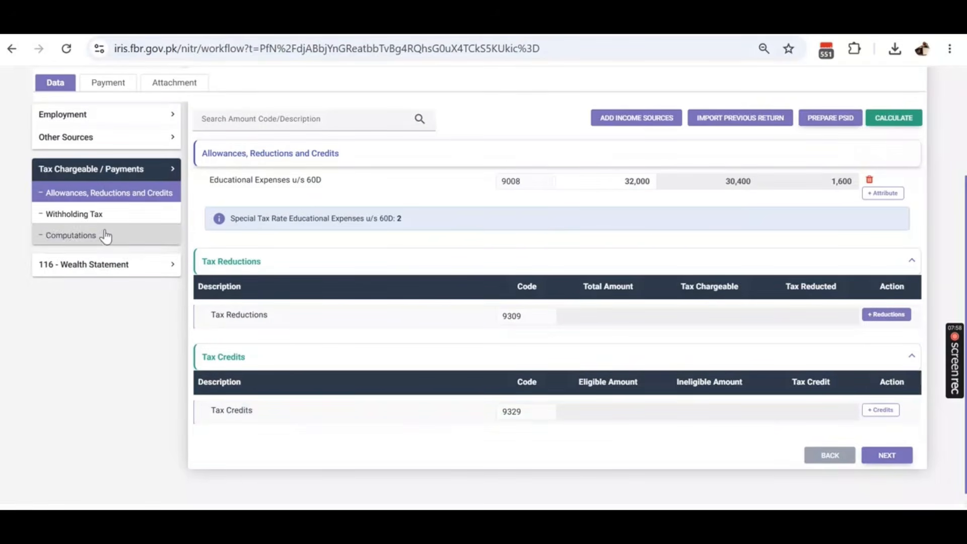
pyautogui.click(86, 215)
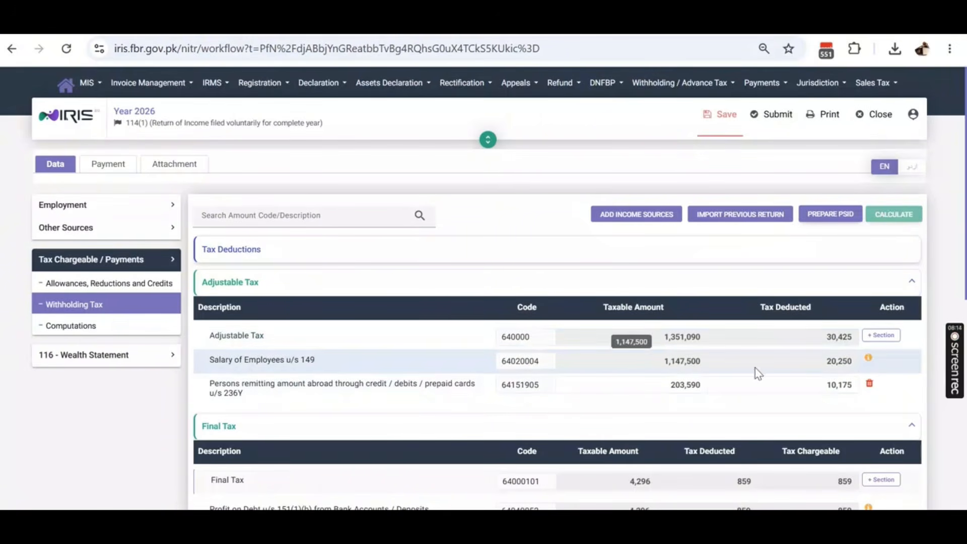
pyautogui.click(665, 387)
pyautogui.click(848, 390)
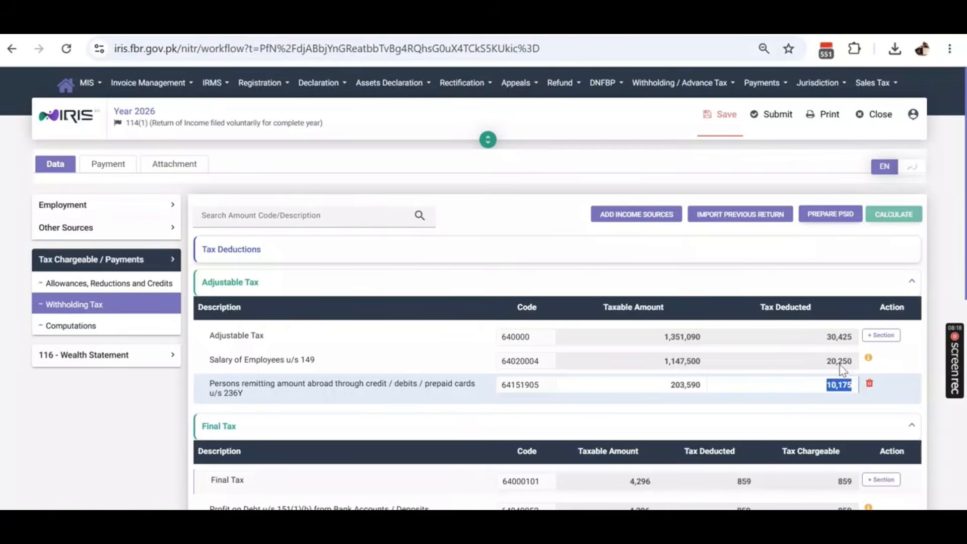
pyautogui.scroll(-4, 842, 371)
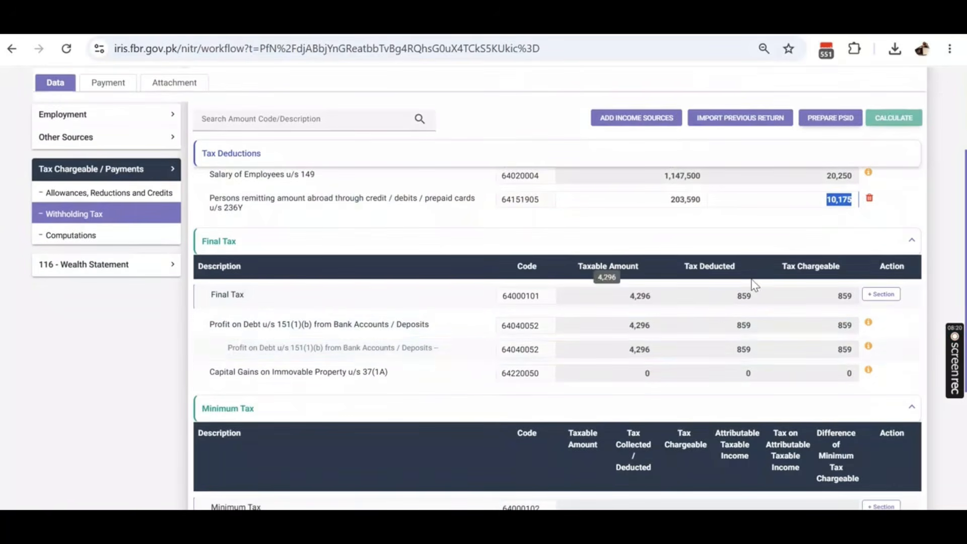
pyautogui.scroll(-3, 686, 339)
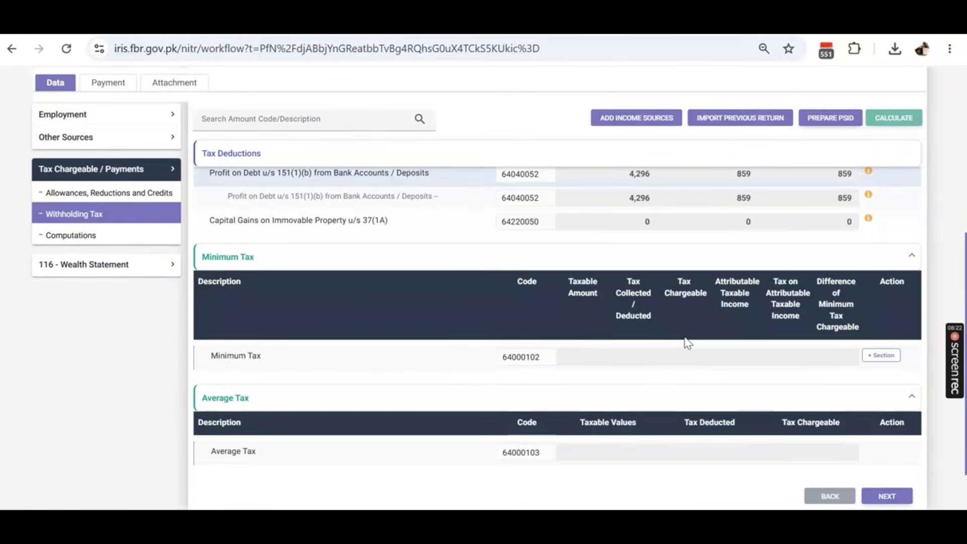
pyautogui.scroll(-2, 687, 341)
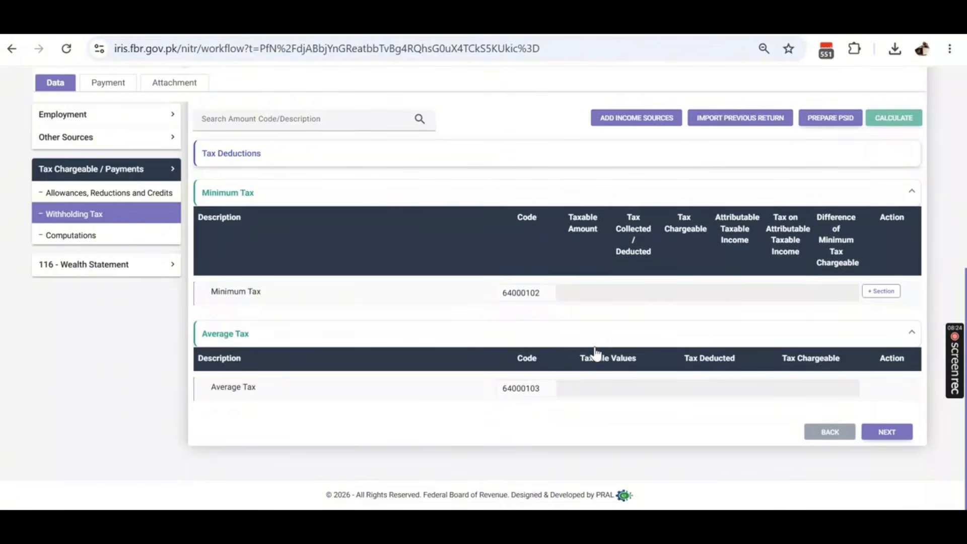
# - Review the computations: taxable income 1,170,900, tax chargeable 6,568, refundable income tax 24,716
pyautogui.click(76, 237)
pyautogui.scroll(5, 714, 337)
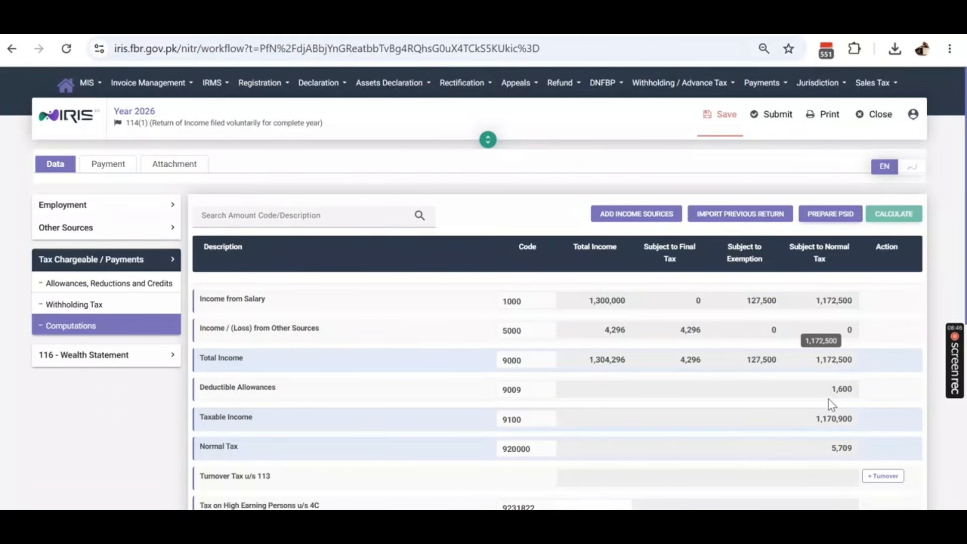
pyautogui.scroll(-4, 768, 401)
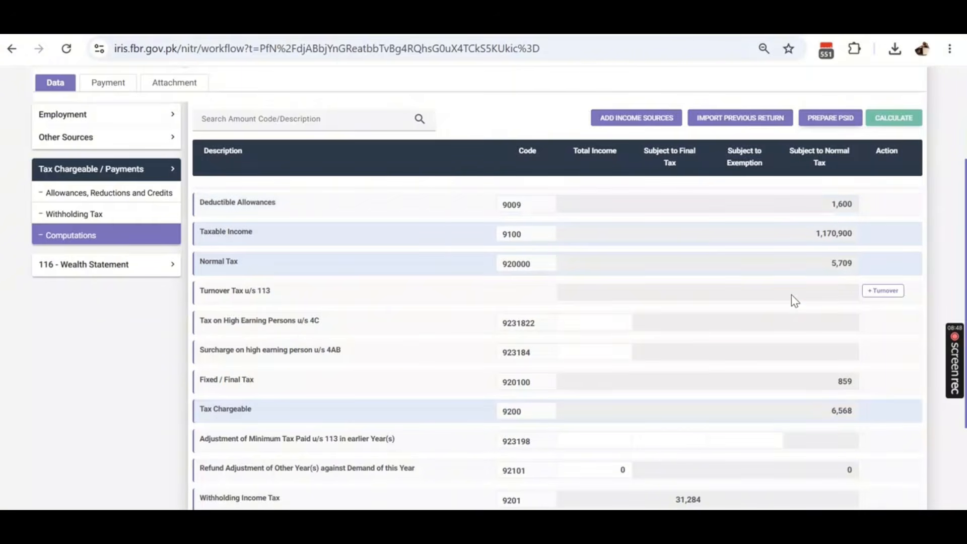
pyautogui.scroll(2, 794, 301)
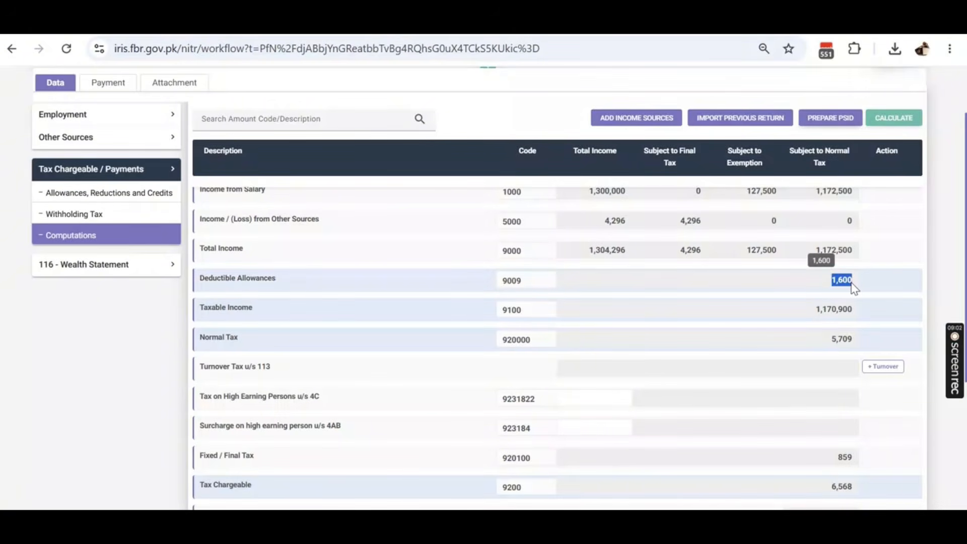
pyautogui.scroll(-4, 815, 292)
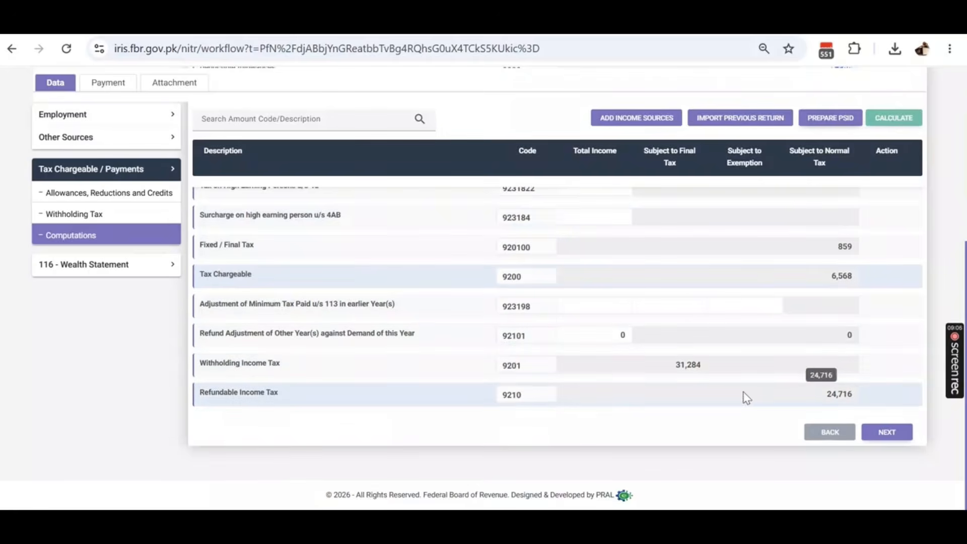
pyautogui.click(58, 241)
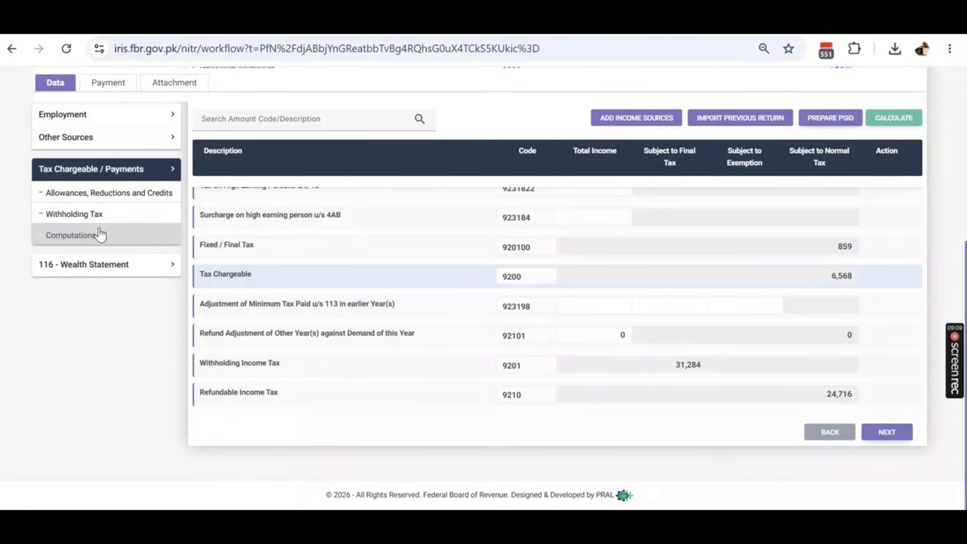
# - Open the 116 Wealth Statement's Personal Assets / Liabilities and review total assets 7,435,917 and net assets 5,060,917
pyautogui.click(87, 268)
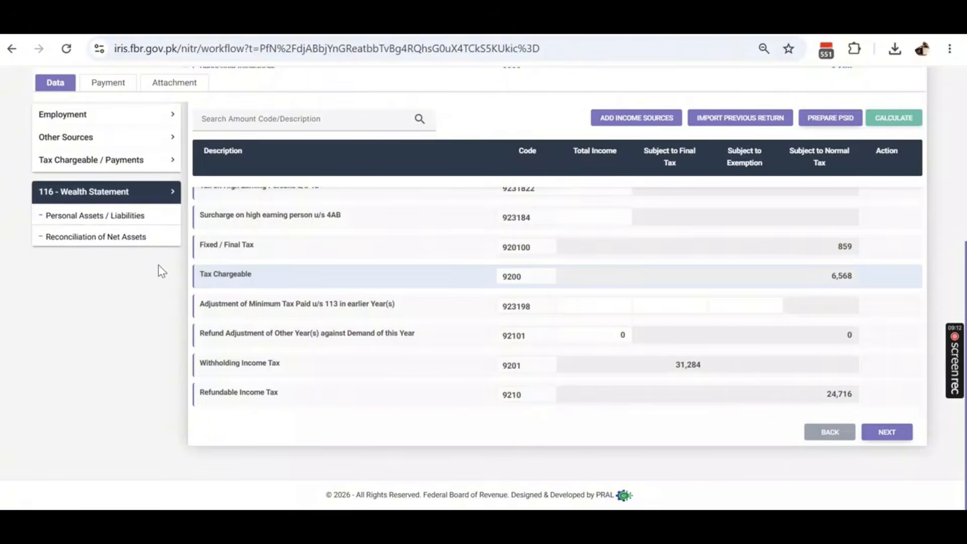
pyautogui.click(98, 225)
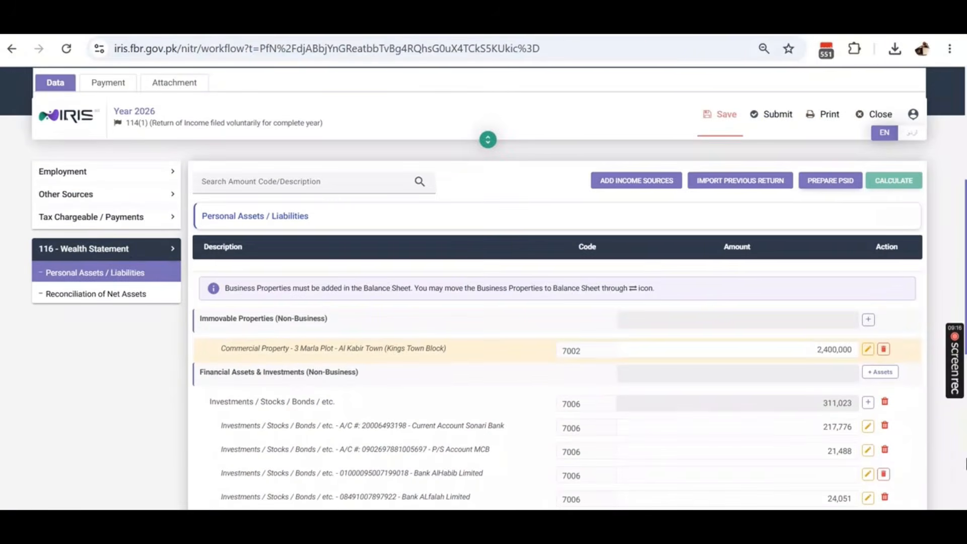
pyautogui.scroll(-6, 512, 360)
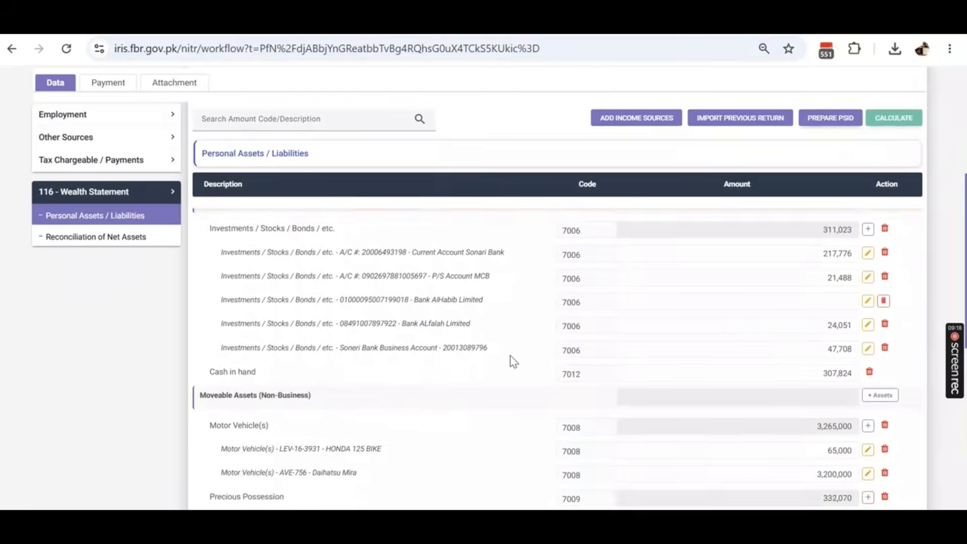
pyautogui.scroll(5, 512, 360)
pyautogui.scroll(-4, 512, 360)
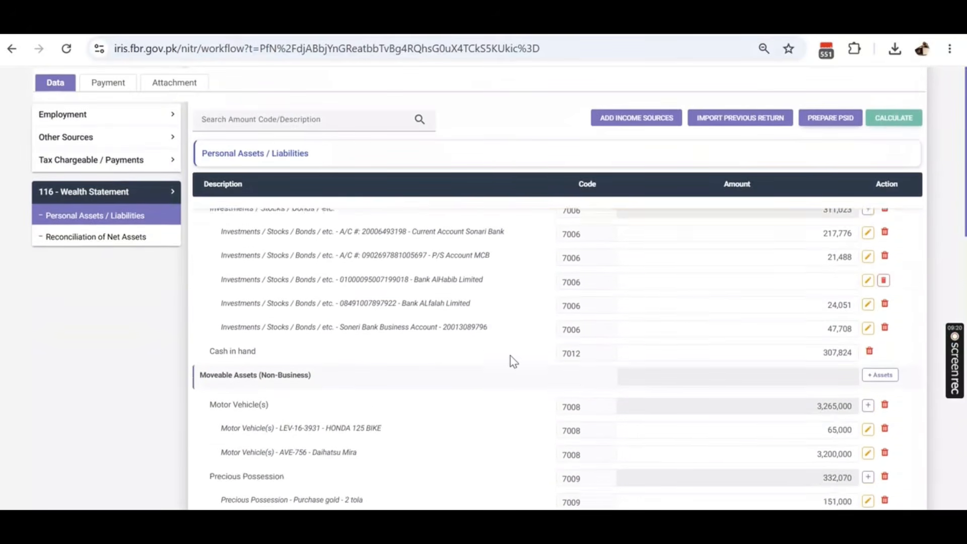
pyautogui.scroll(-2, 510, 355)
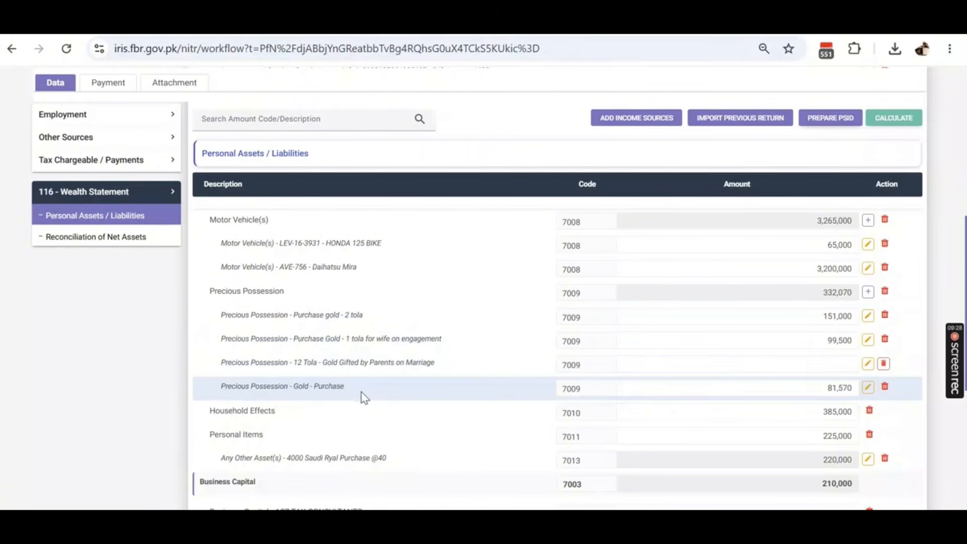
pyautogui.scroll(-1, 464, 348)
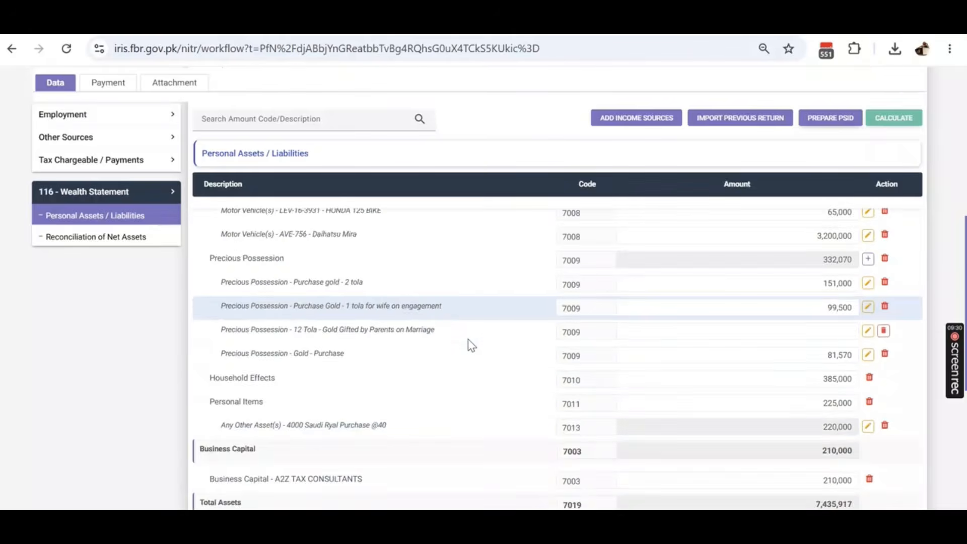
pyautogui.scroll(-5, 467, 340)
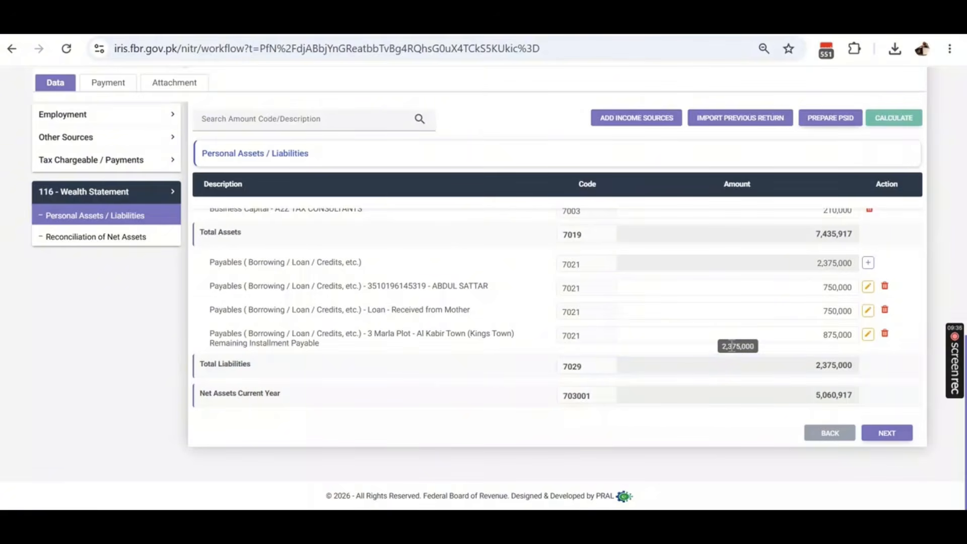
pyautogui.scroll(10, 732, 341)
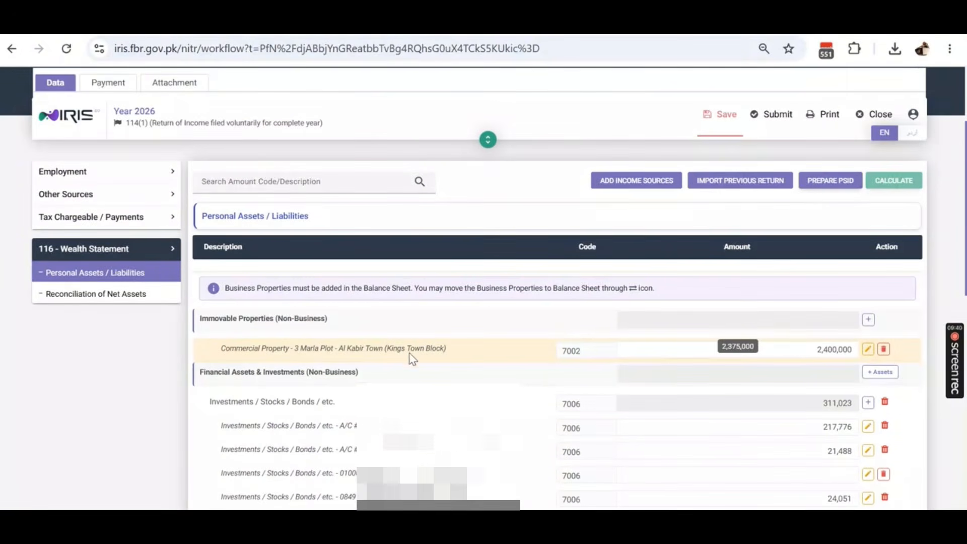
pyautogui.scroll(2, 409, 353)
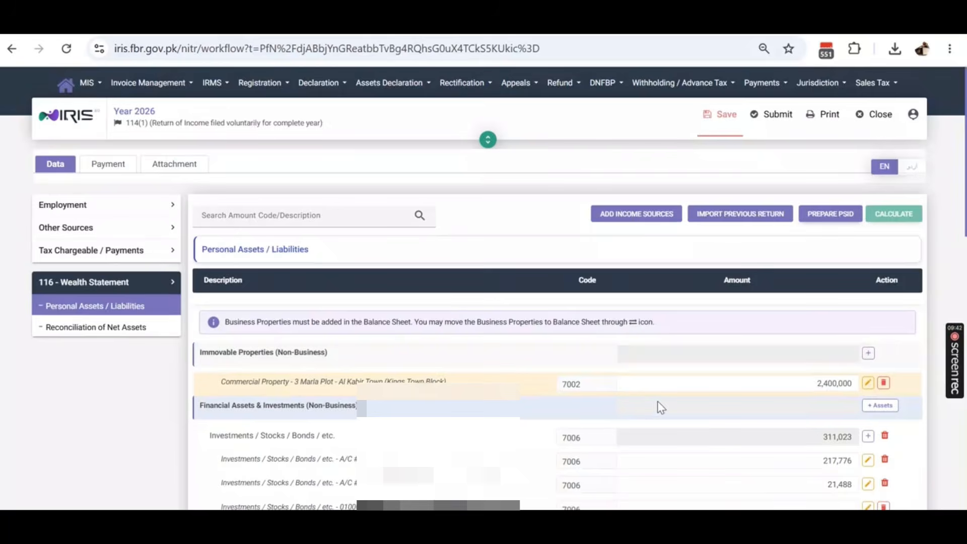
# - Select the 2,400,000 commercial 3 Marla plot property entry
pyautogui.click(406, 379)
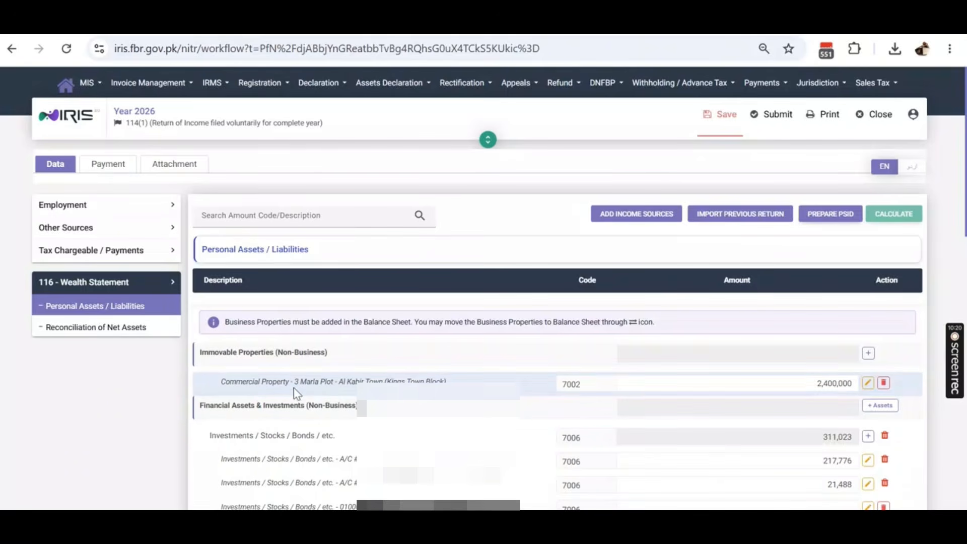
# - Edit the plot and change its type to Residential Property, sub-type Open Plot
pyautogui.click(868, 384)
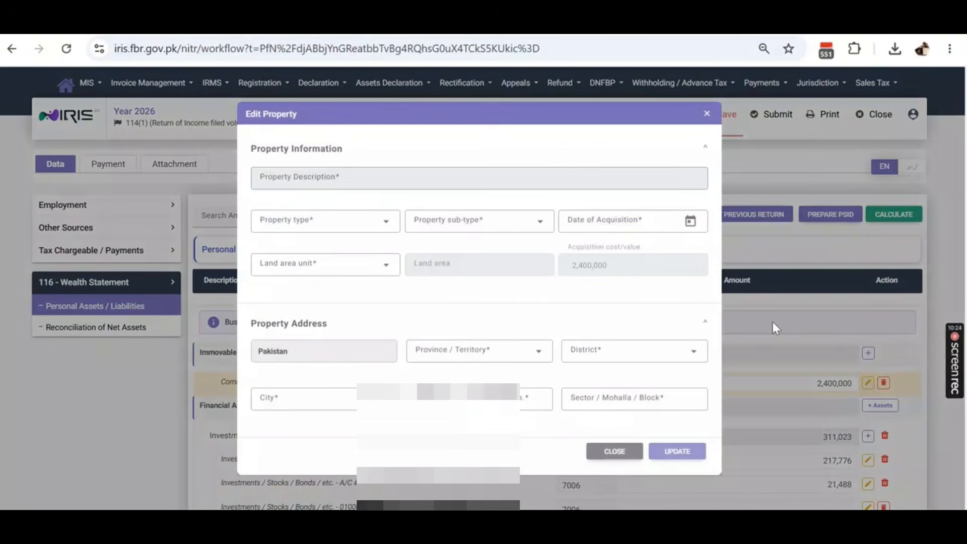
pyautogui.click(374, 226)
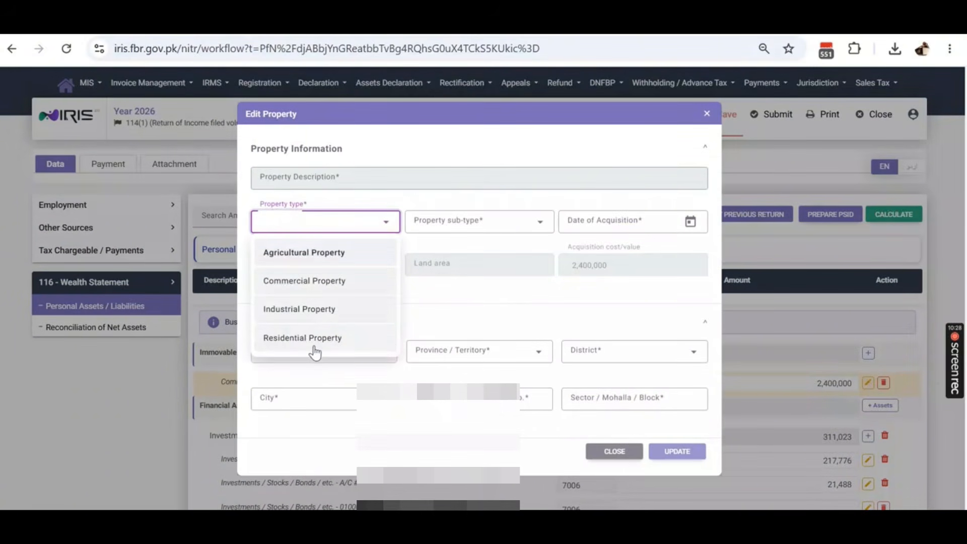
pyautogui.click(333, 339)
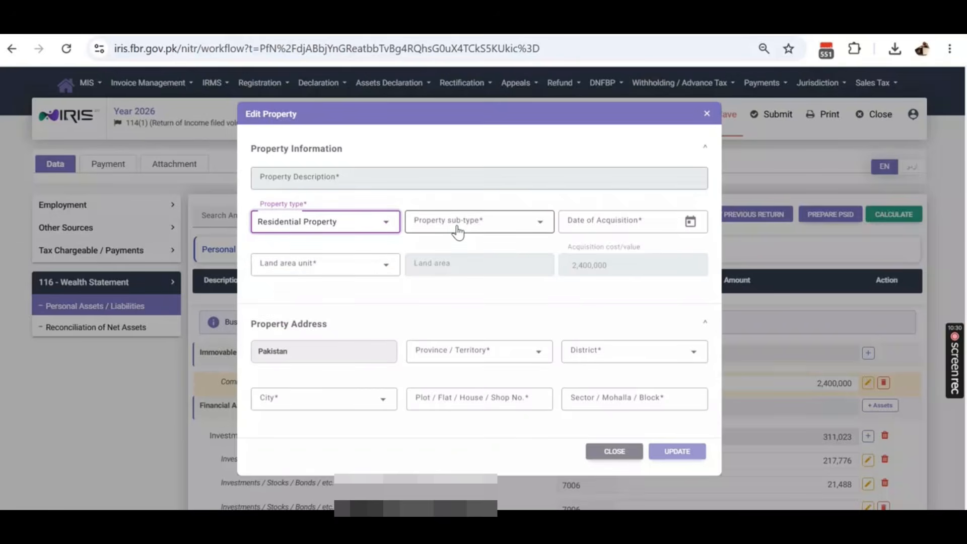
pyautogui.click(457, 232)
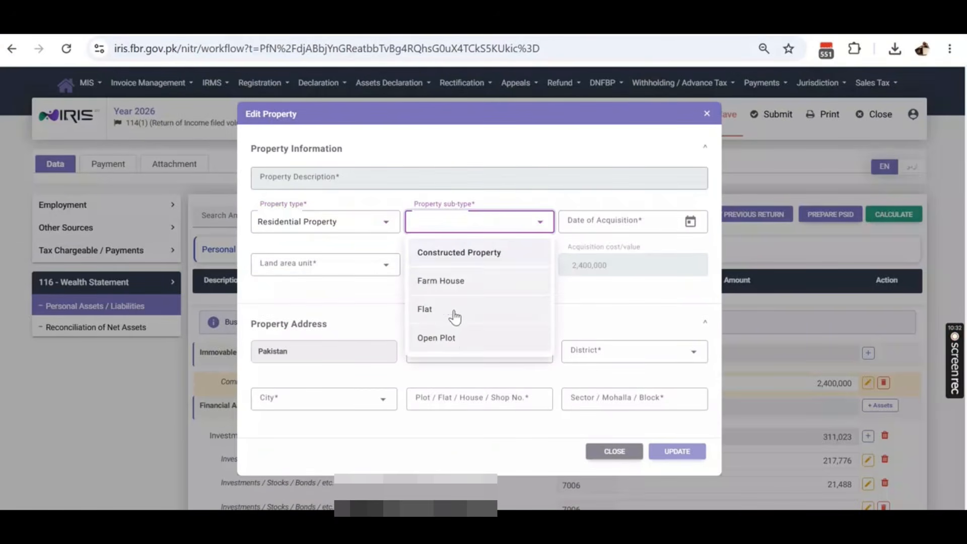
pyautogui.click(469, 331)
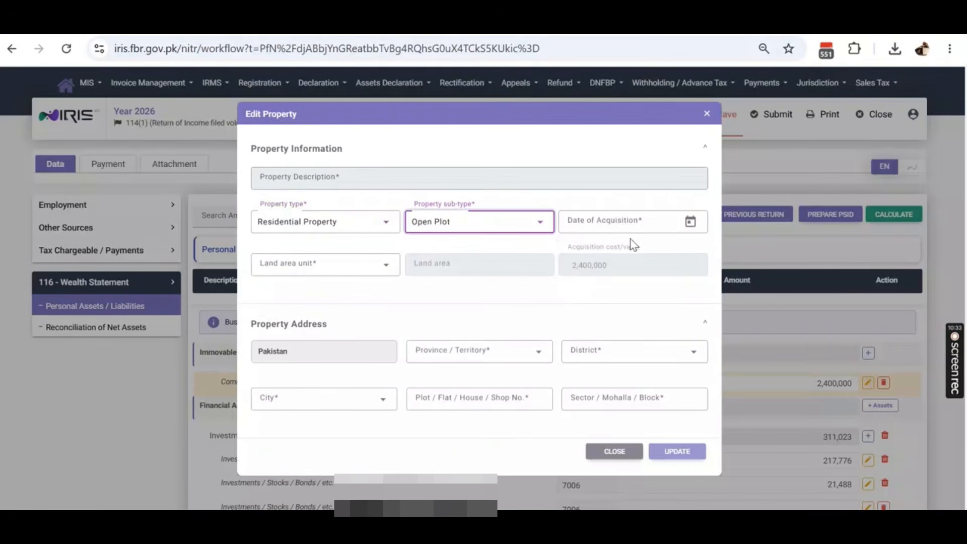
# - Set the acquisition date to 04/01/2021 and the land area unit to Marla
pyautogui.click(690, 222)
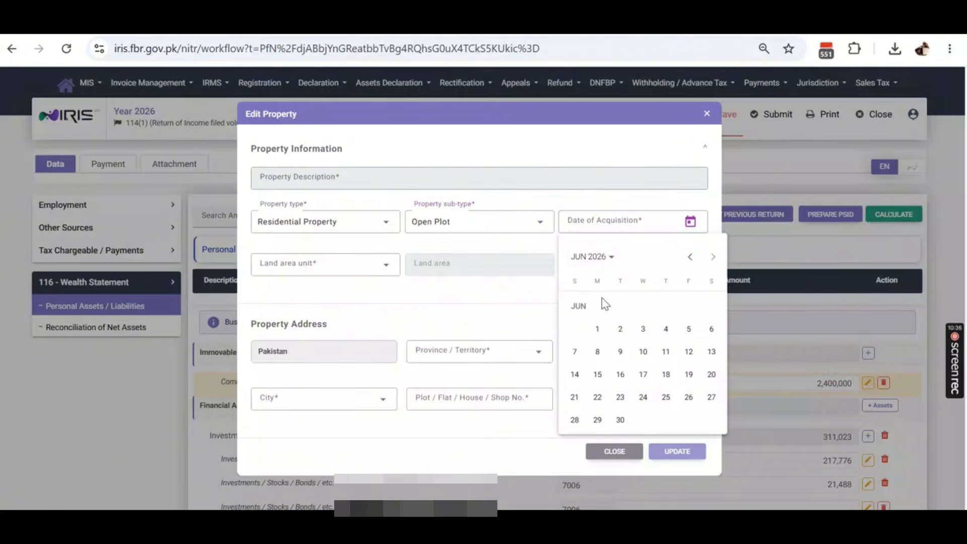
pyautogui.click(608, 266)
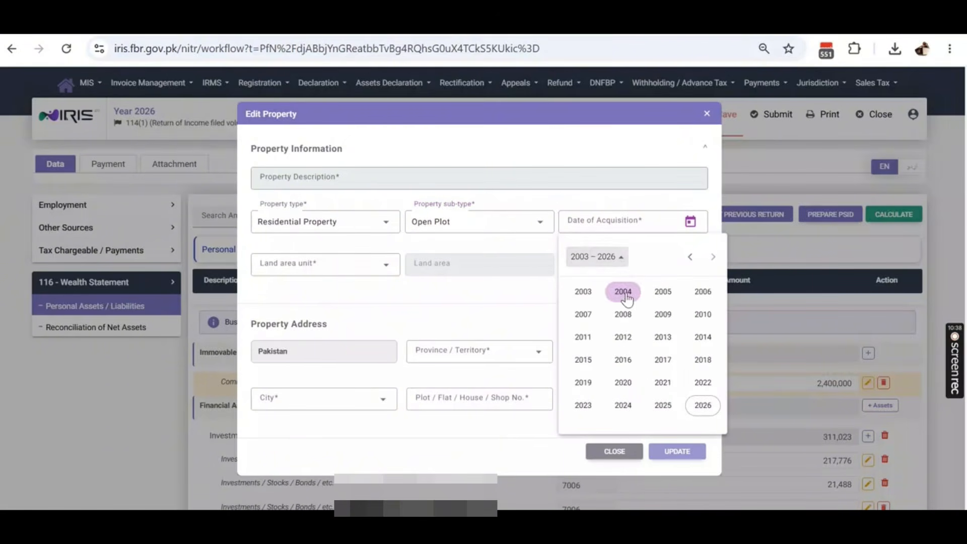
pyautogui.click(661, 384)
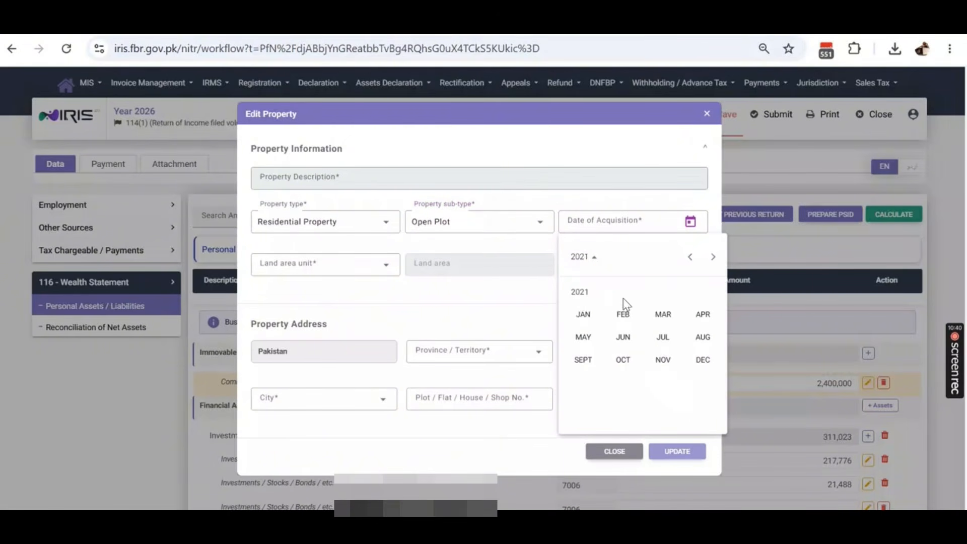
pyautogui.click(583, 317)
pyautogui.click(597, 330)
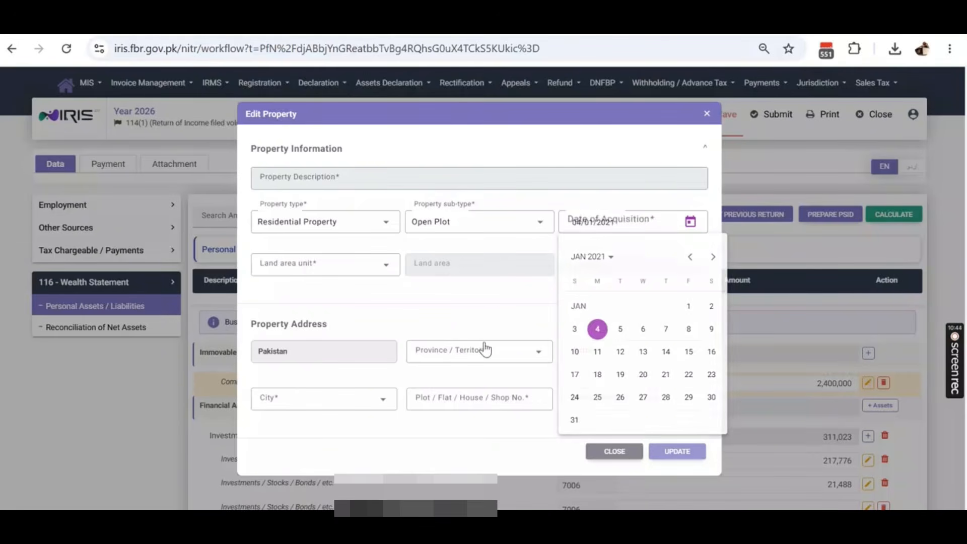
pyautogui.click(345, 265)
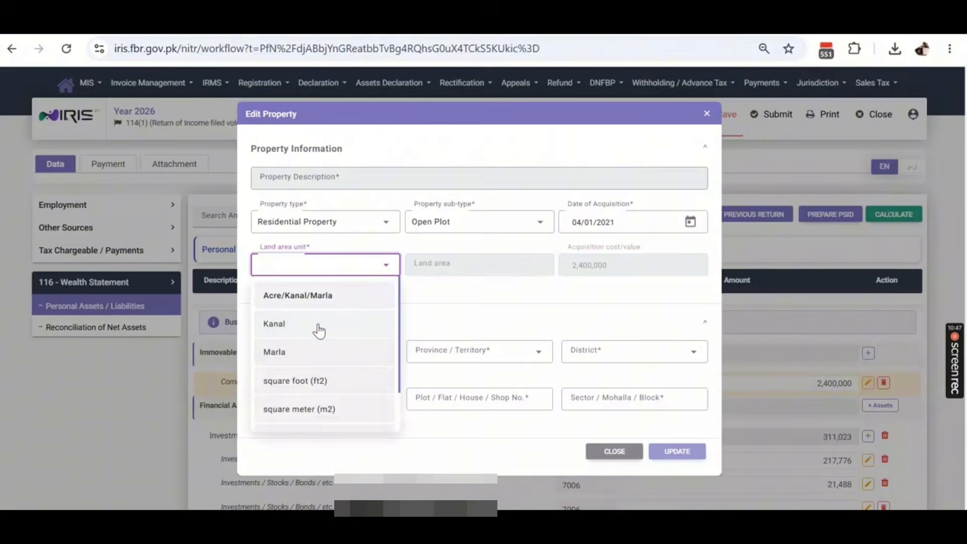
pyautogui.click(313, 362)
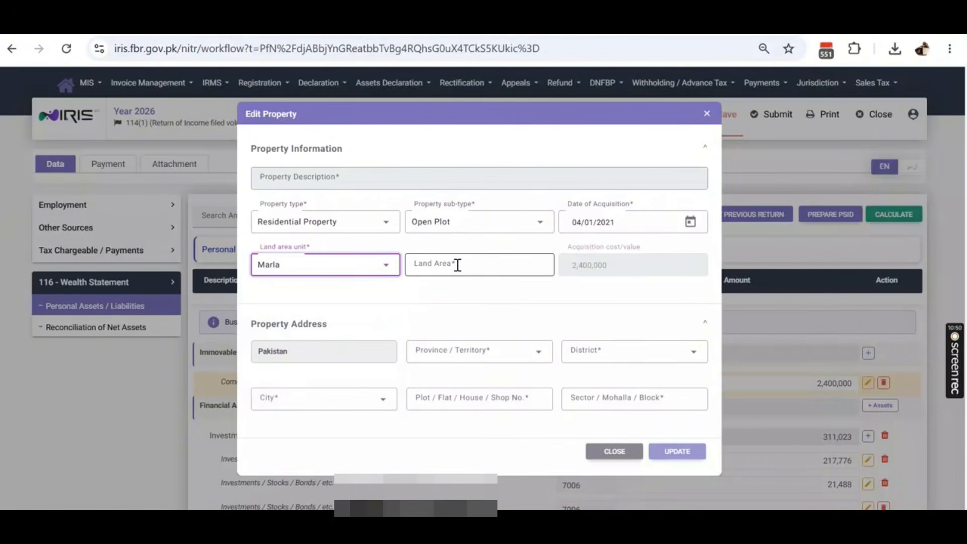
pyautogui.click(458, 264)
# - Enter land area 3 and set the location to Punjab, Lahore, Samanabad Town
pyautogui.write('3')
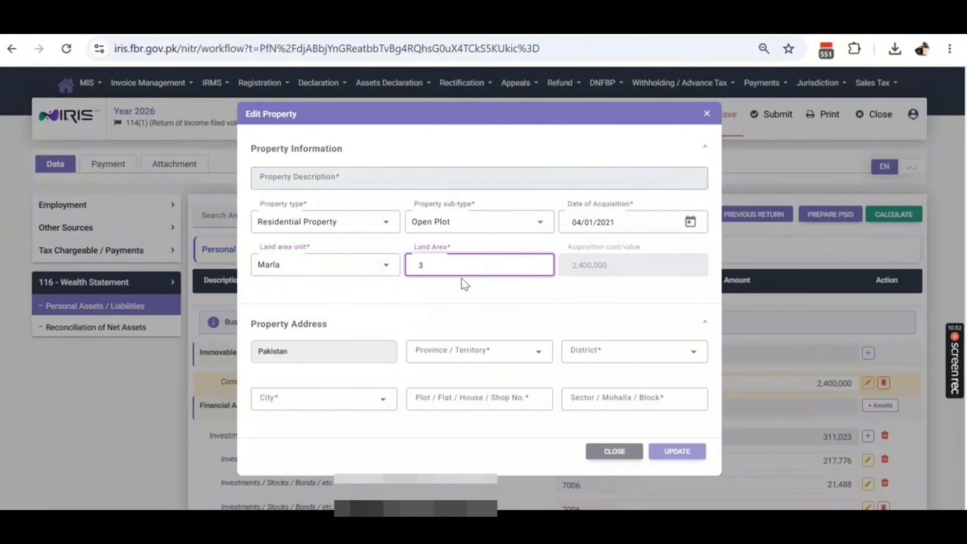
pyautogui.click(464, 289)
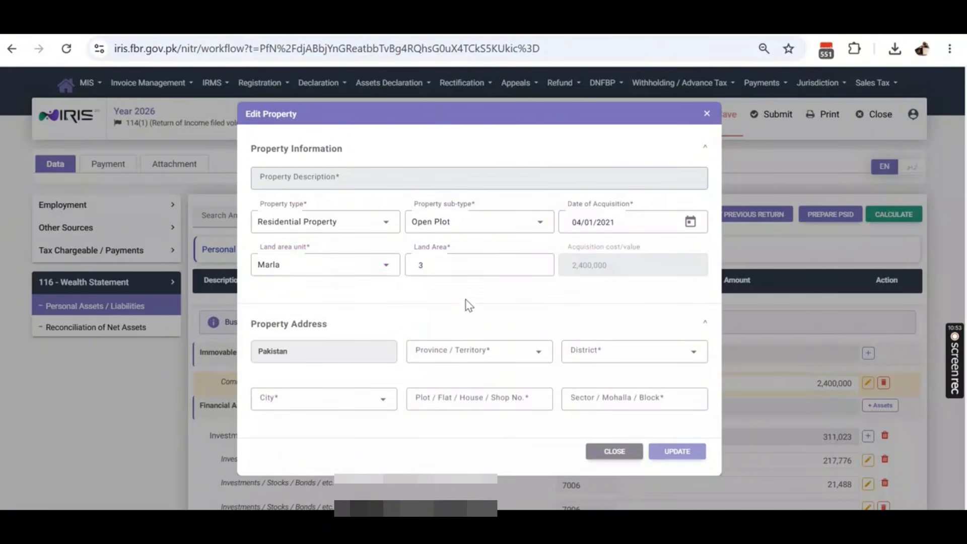
pyautogui.click(457, 350)
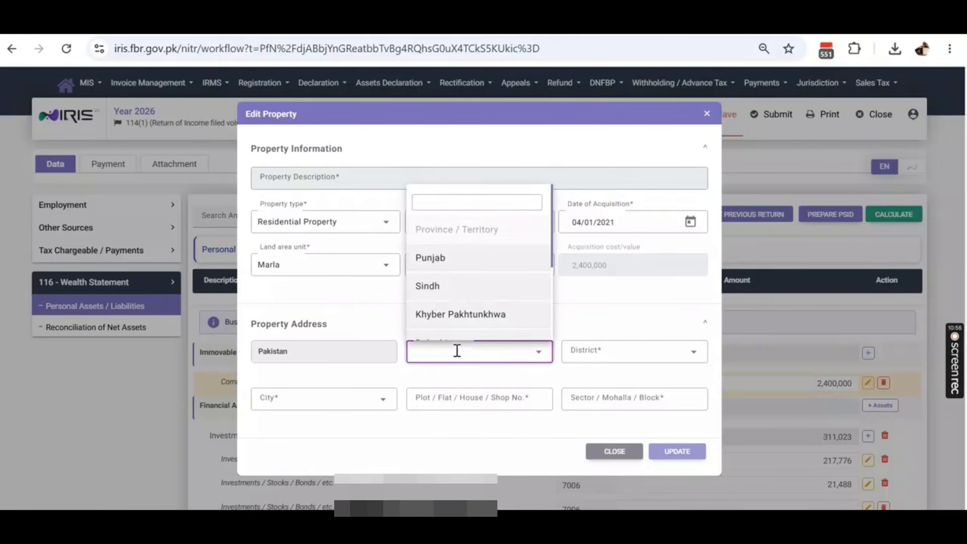
pyautogui.click(589, 351)
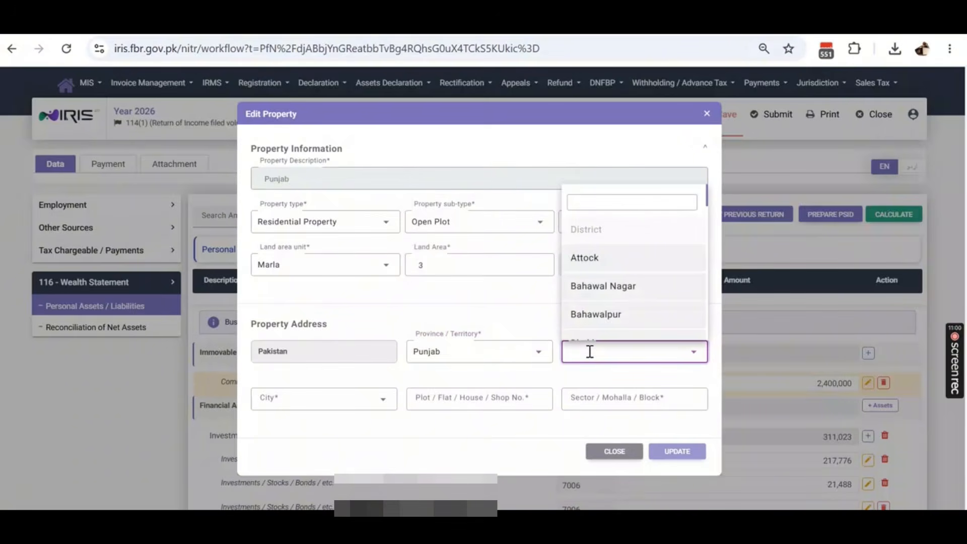
pyautogui.scroll(-5, 607, 309)
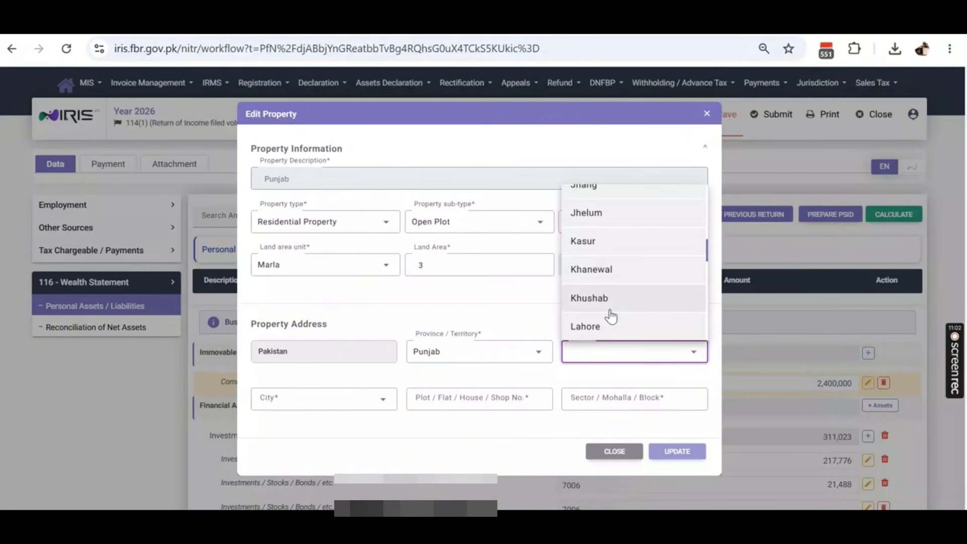
pyautogui.click(611, 327)
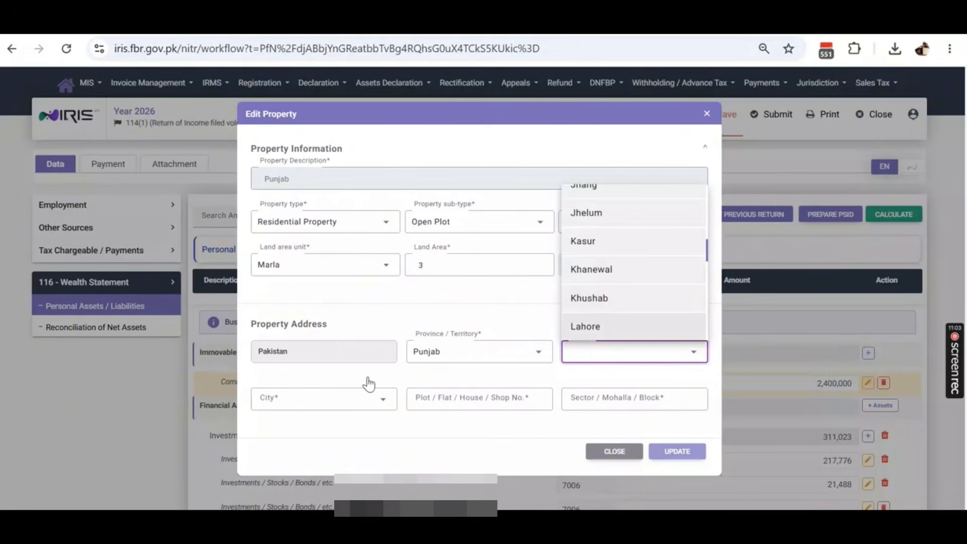
pyautogui.click(343, 409)
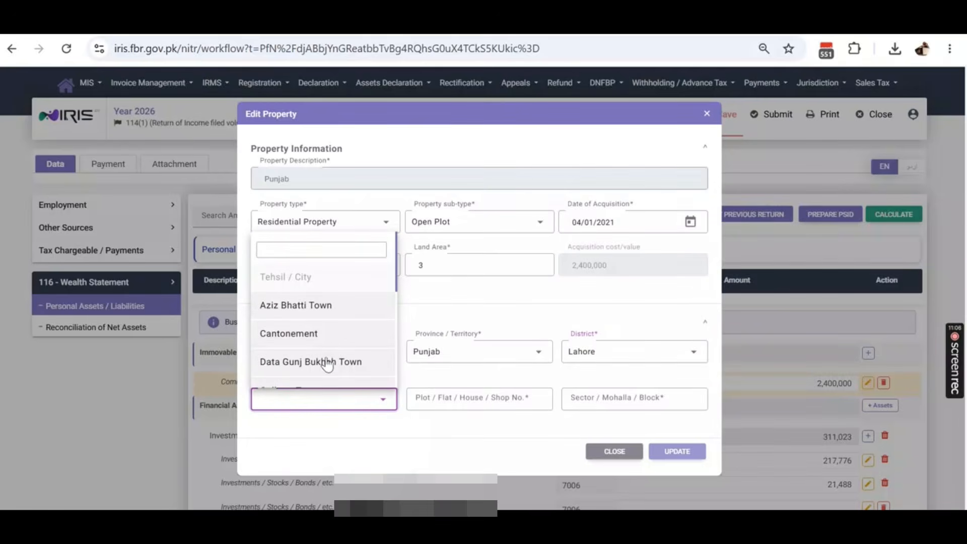
pyautogui.scroll(-5, 300, 294)
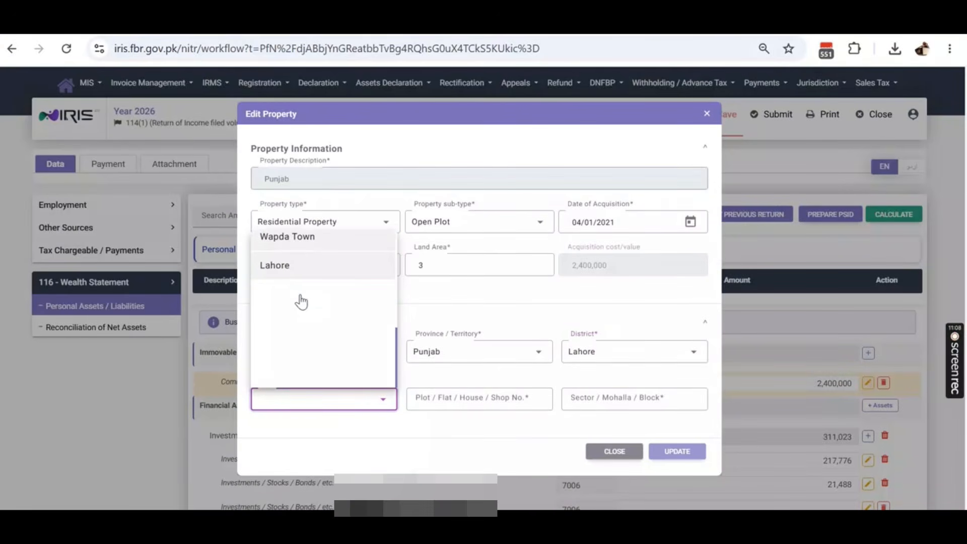
pyautogui.click(304, 274)
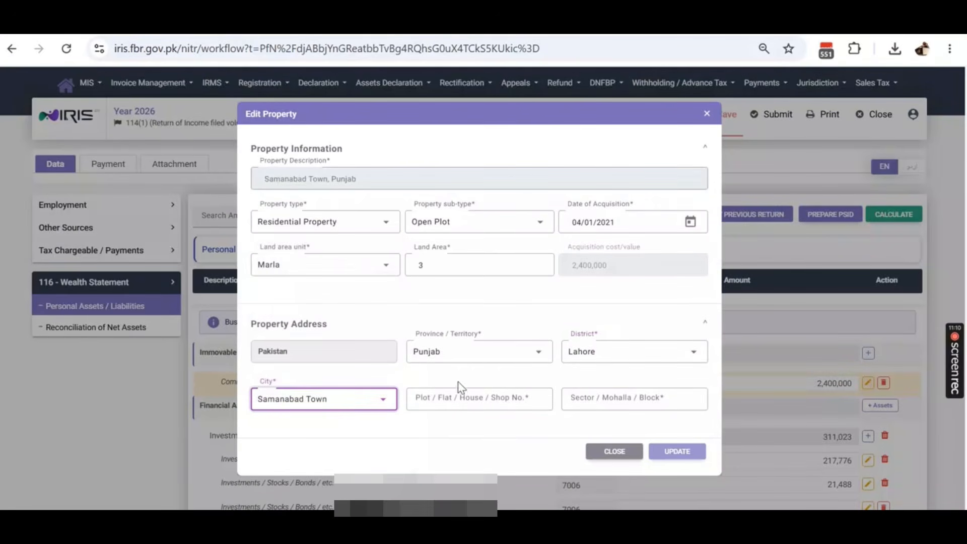
pyautogui.click(459, 397)
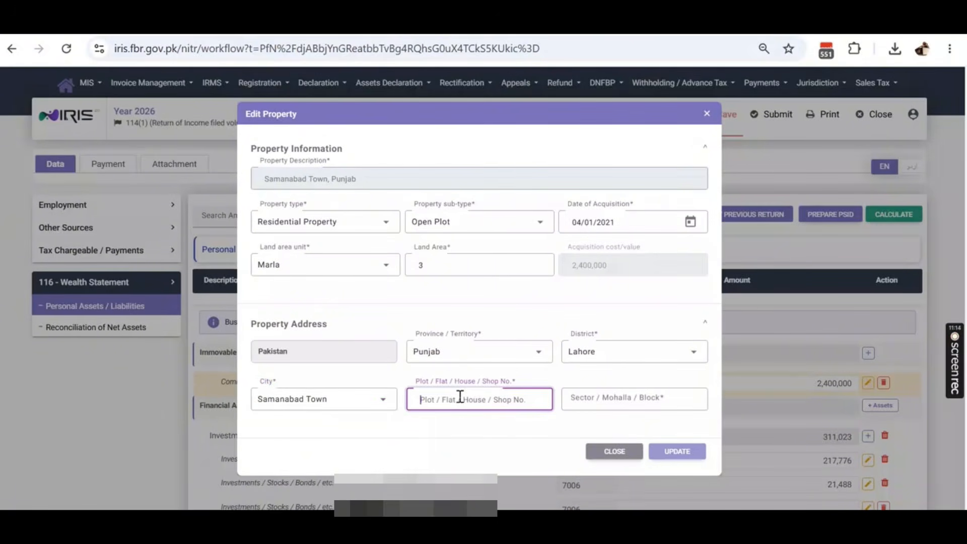
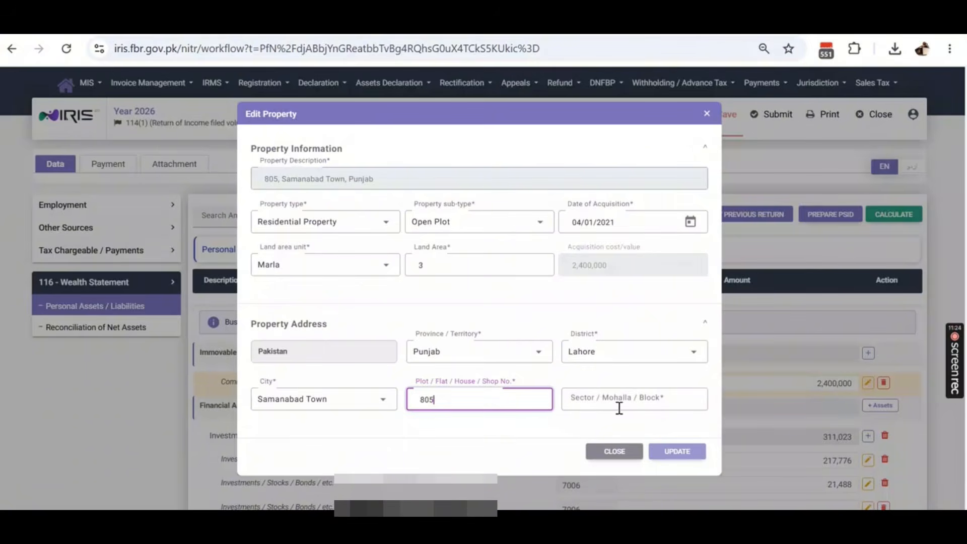
pyautogui.click(589, 406)
pyautogui.write('B')
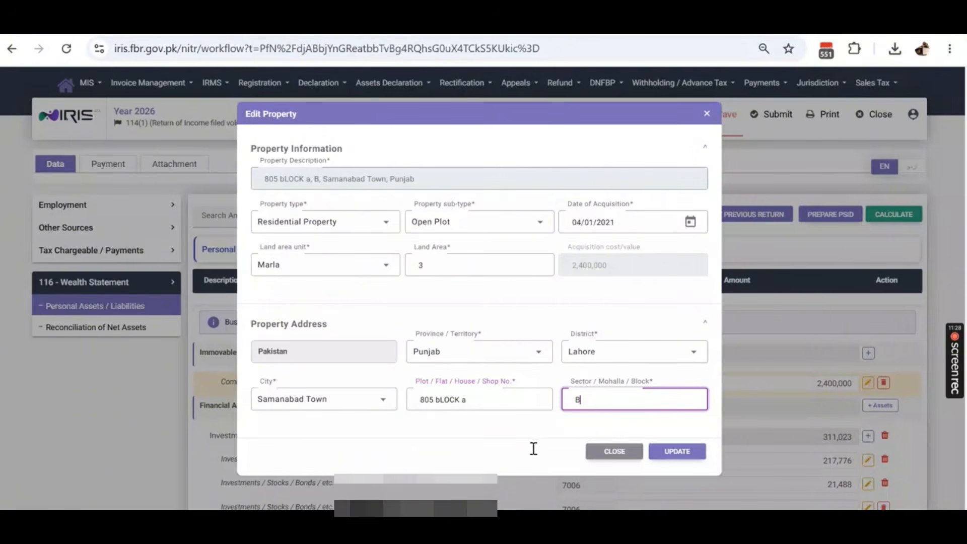
pyautogui.click(684, 455)
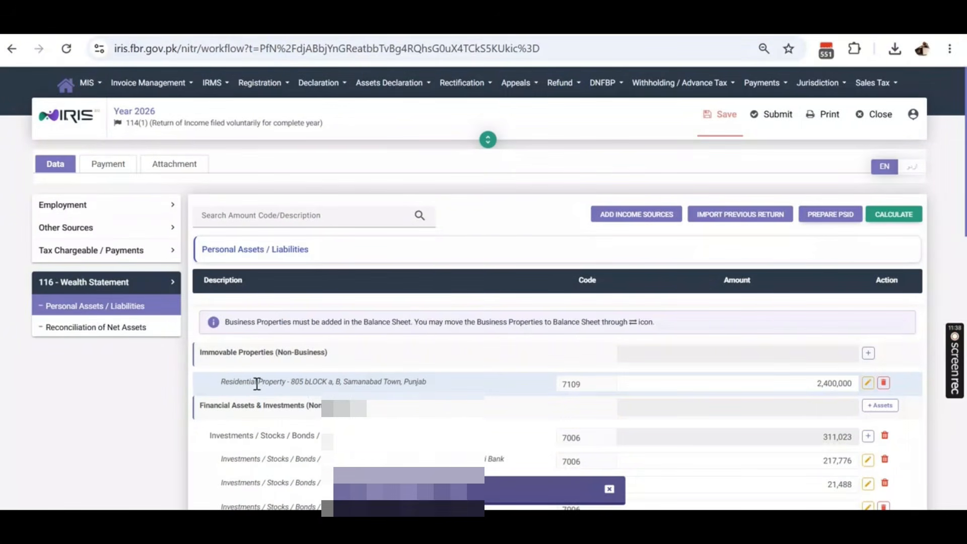
# - Replace the Current Account Sonari Bank investment amount with 1,275,900
pyautogui.click(826, 461)
pyautogui.write('1')
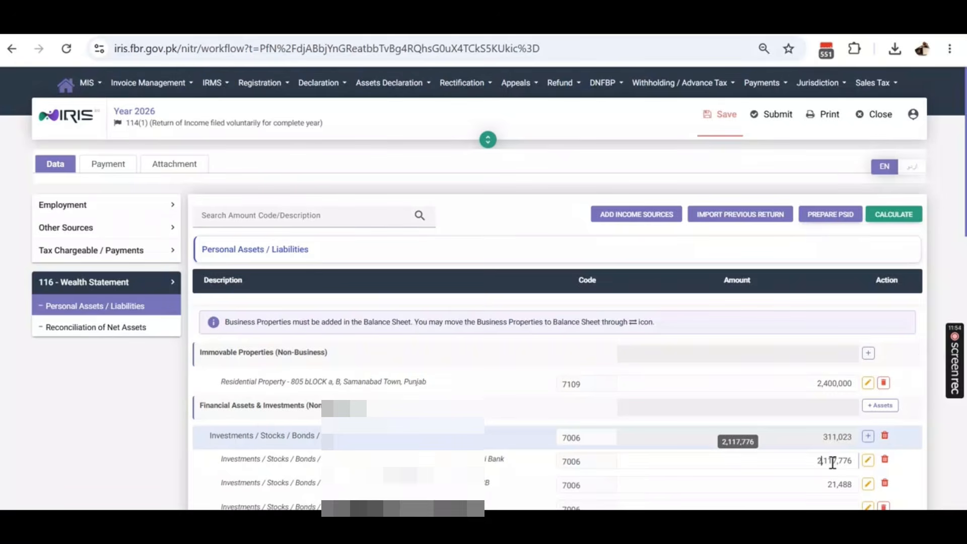
pyautogui.scroll(-3, 809, 378)
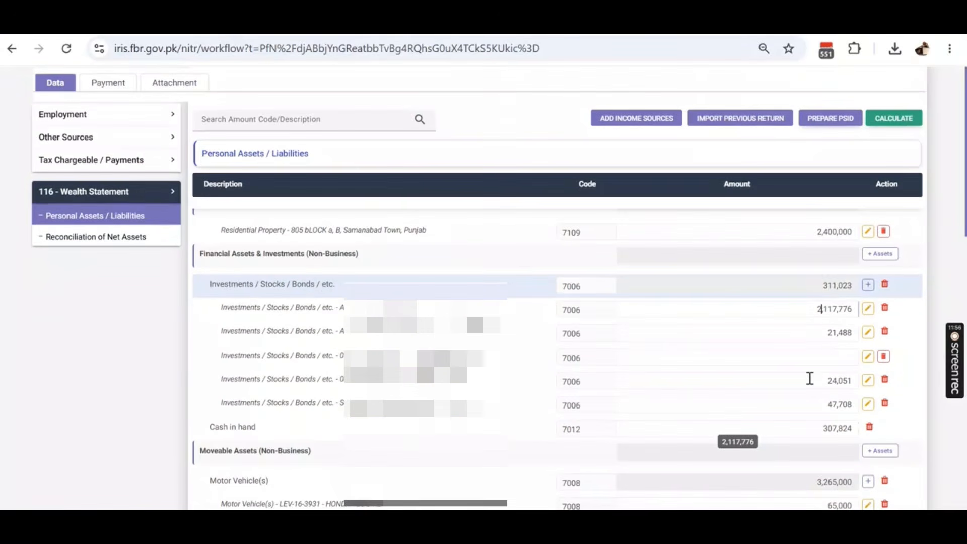
pyautogui.doubleClick(832, 308)
pyautogui.scroll(-1, 815, 312)
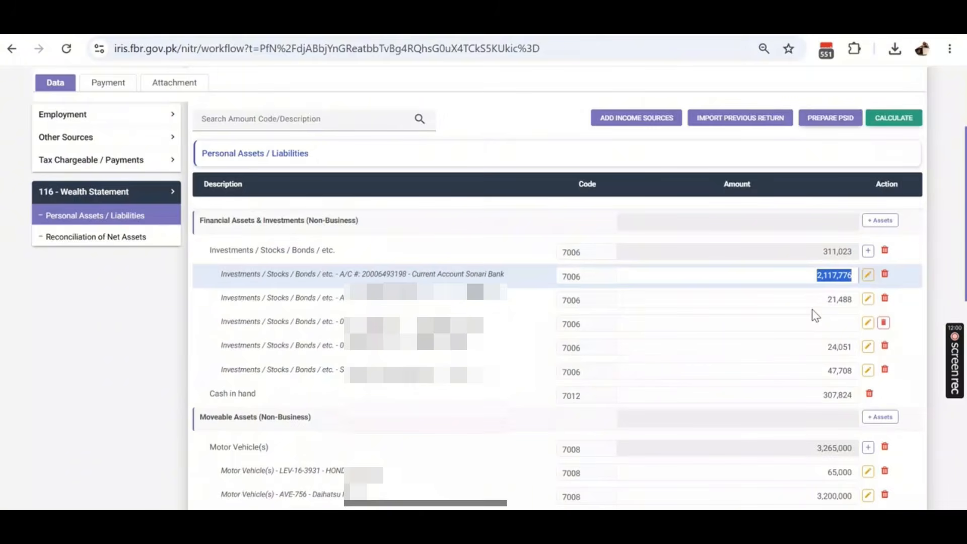
pyautogui.write('1,27')
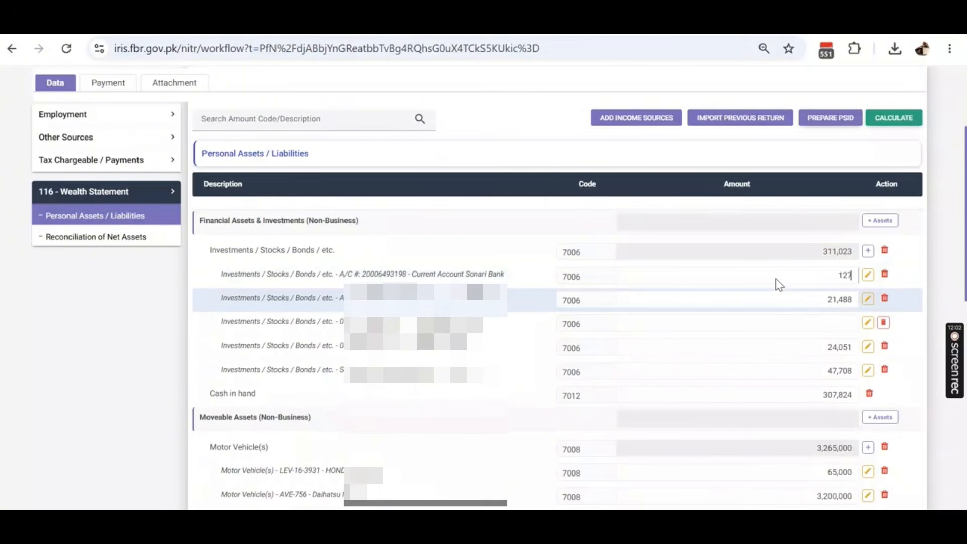
pyautogui.write('5,900')
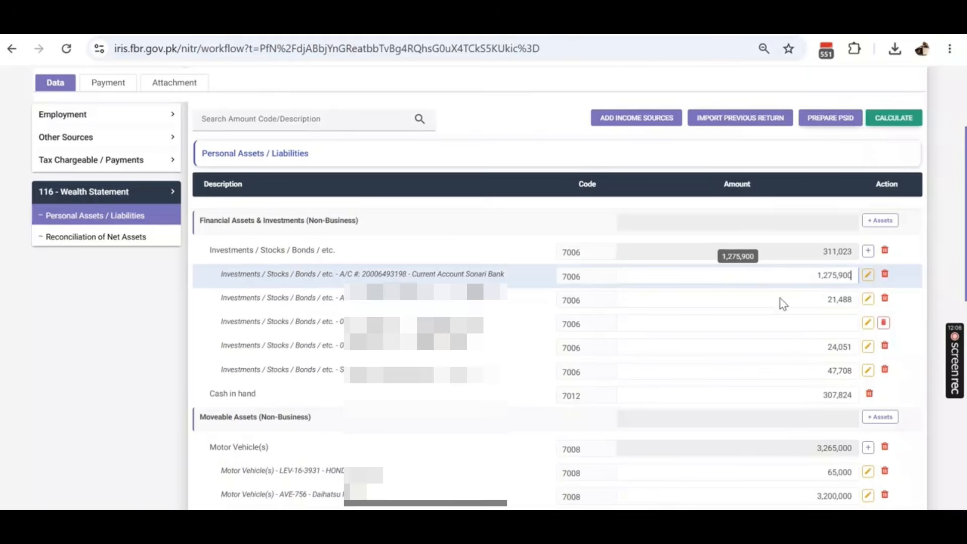
# - Raise the next investment from 21,488 to 121,488
pyautogui.click(827, 299)
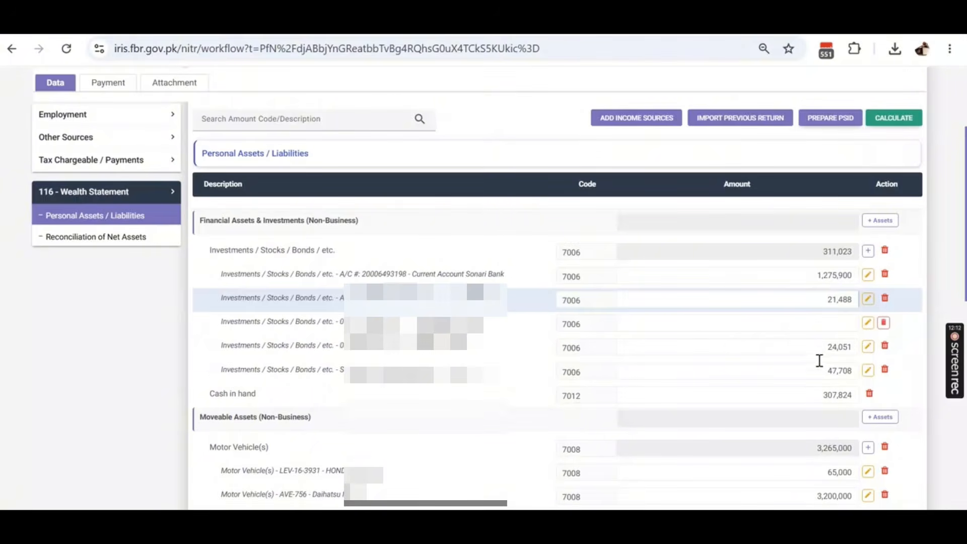
pyautogui.write('1')
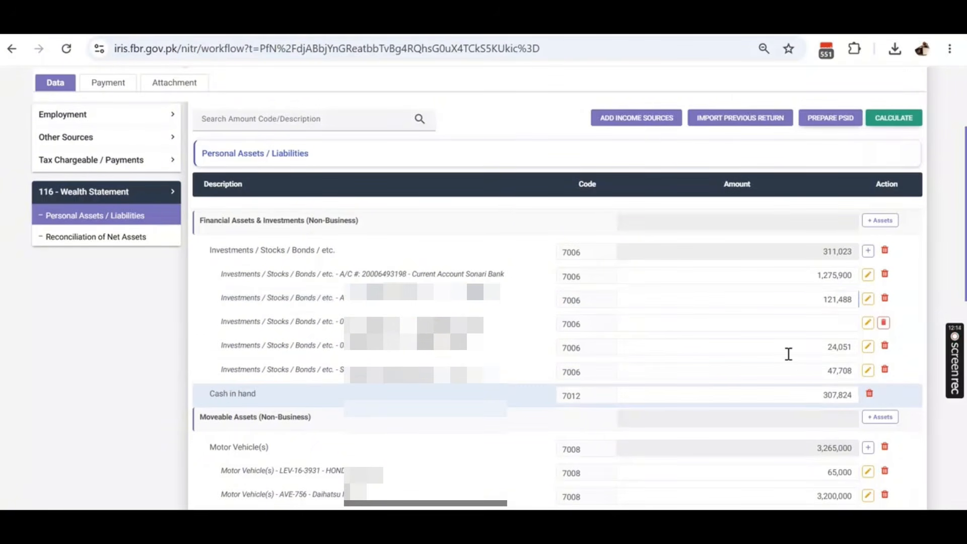
pyautogui.scroll(-3, 788, 354)
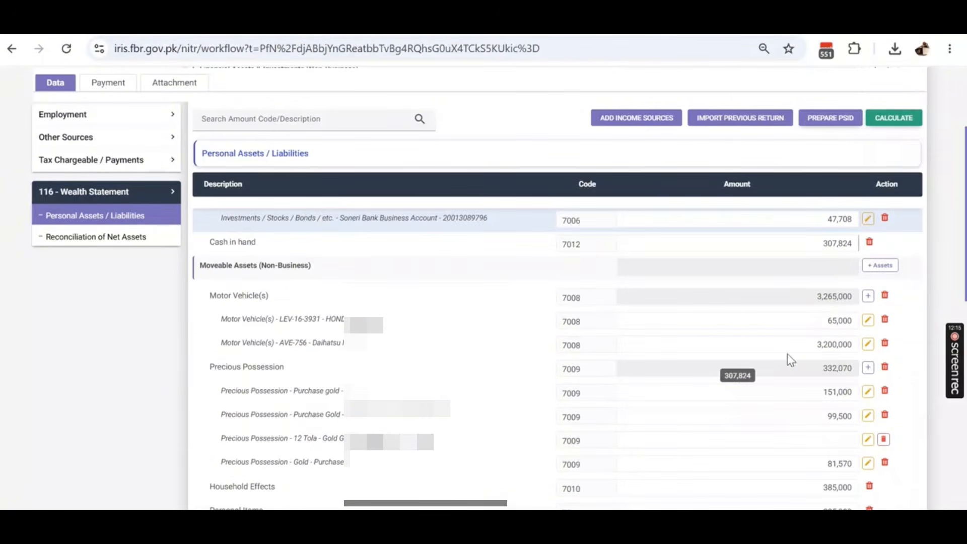
# - Change cash in hand 307,824→207,824 and installment payable (7021) 875,000→475,000, then recalculate
pyautogui.click(817, 245)
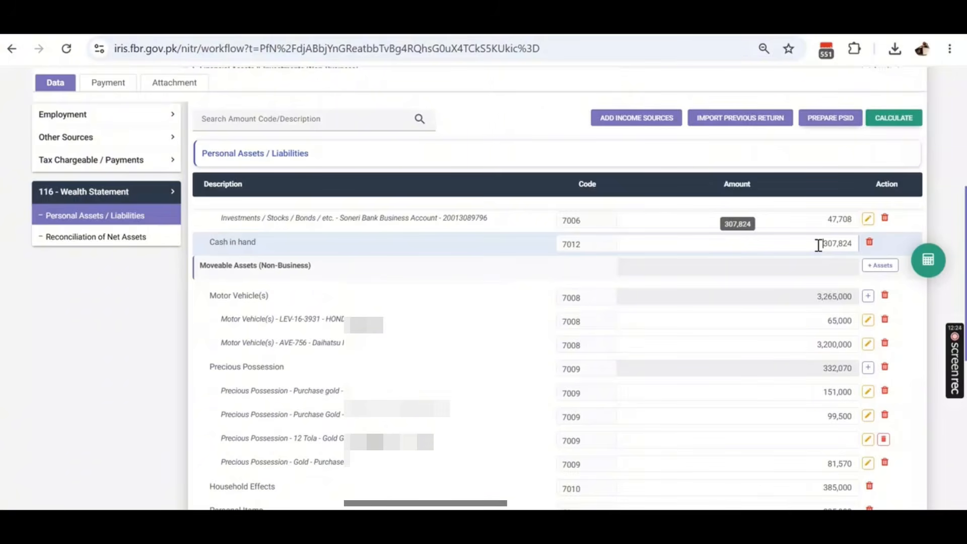
pyautogui.press('BackSpace')
pyautogui.write('2')
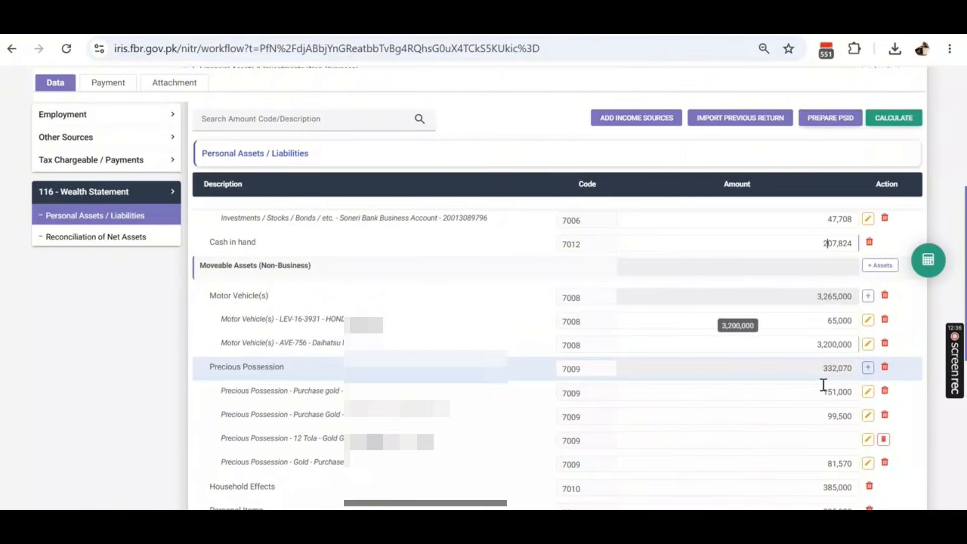
pyautogui.scroll(-3, 816, 349)
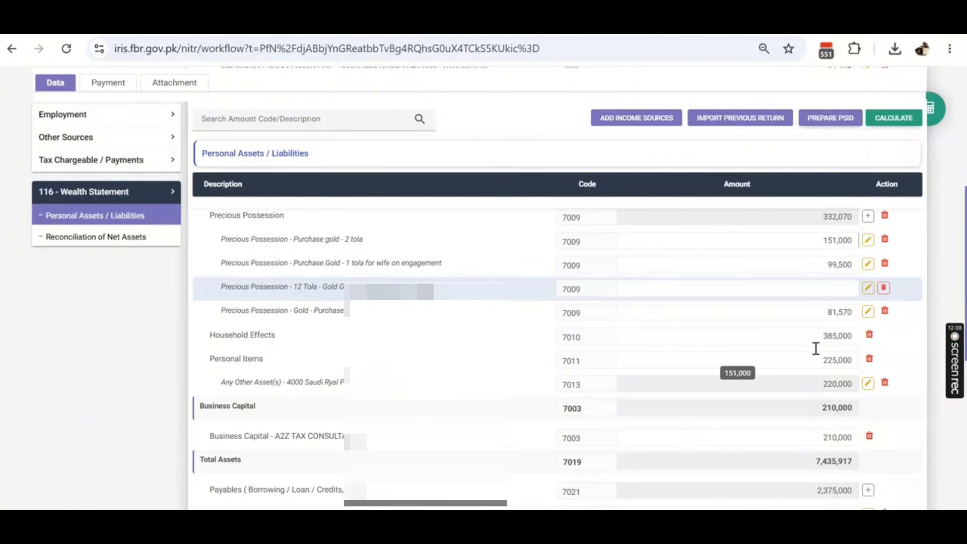
pyautogui.scroll(-3, 816, 348)
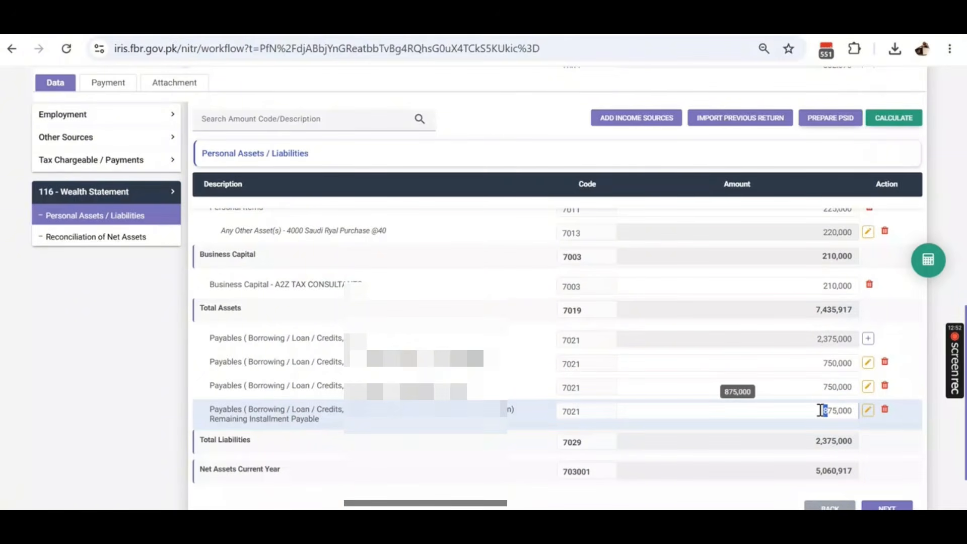
pyautogui.write('2')
pyautogui.click(929, 269)
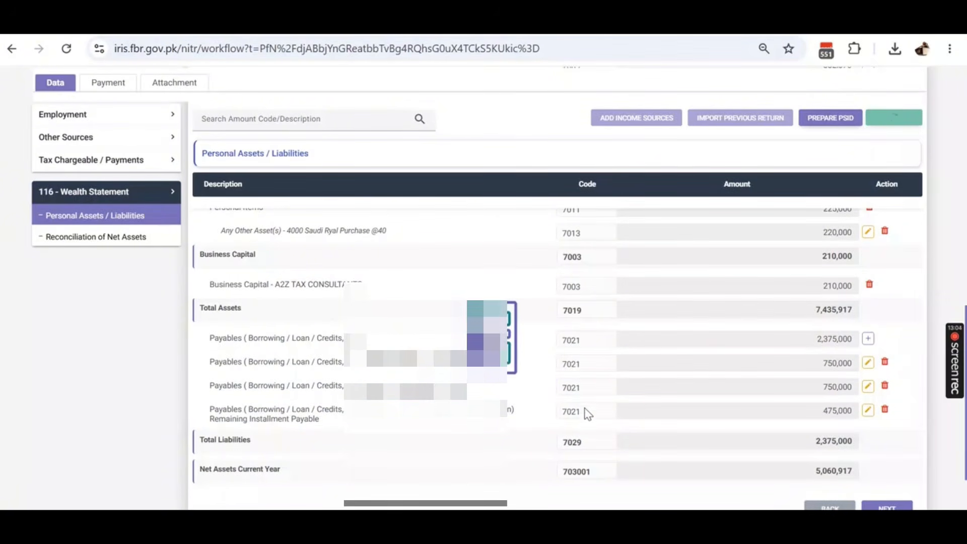
# - Open Reconciliation of Net Assets and scroll to the Outflows and -66,172 Unreconciled Amount
pyautogui.click(104, 238)
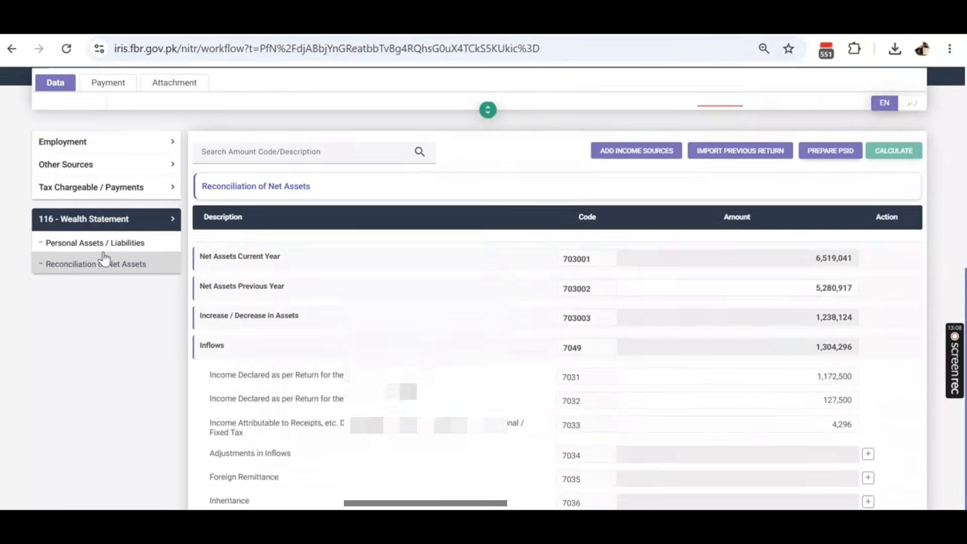
pyautogui.scroll(-3, 796, 338)
pyautogui.scroll(-5, 797, 339)
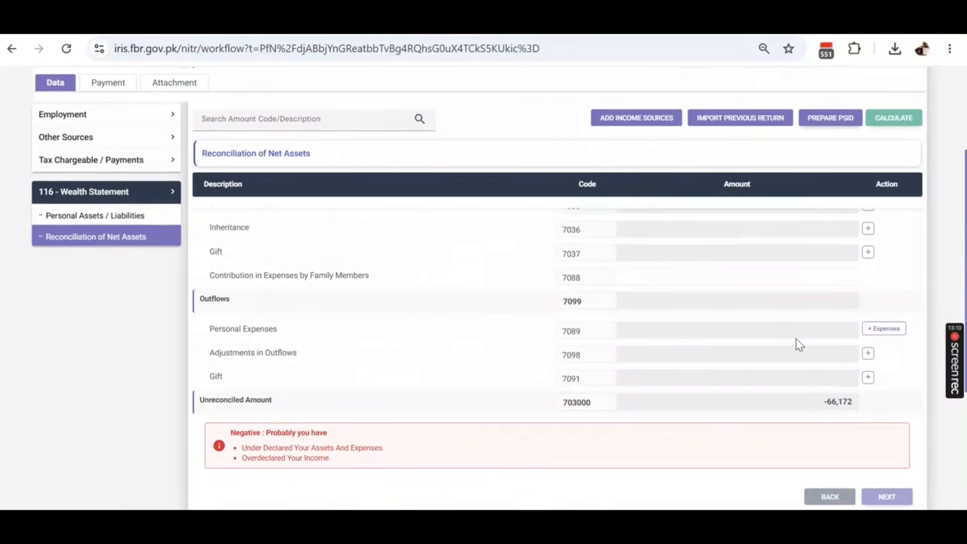
pyautogui.scroll(2, 795, 342)
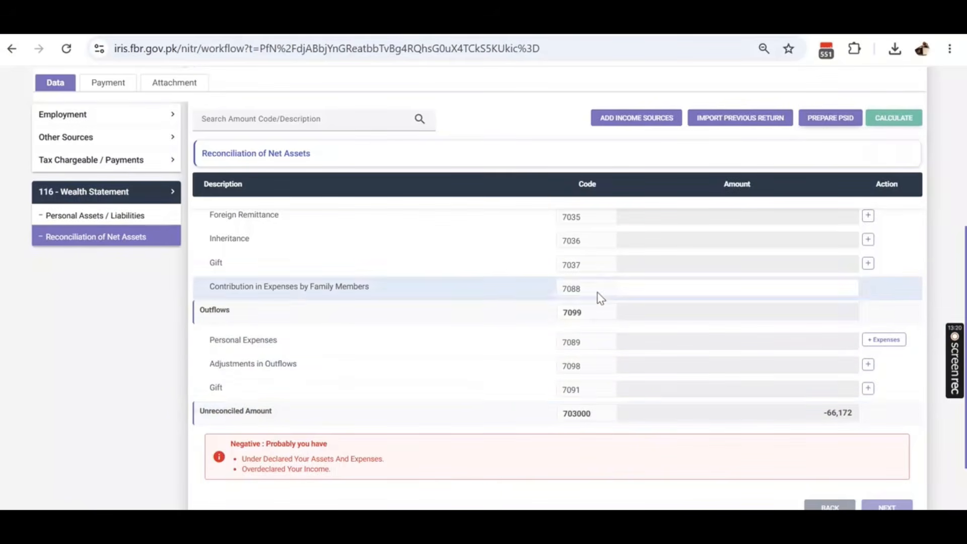
# - Tick Medical, Educational, Club, Functions, Donations, Household, Foreign and Local Traveling, Rent and Wedding expense categories
pyautogui.click(879, 342)
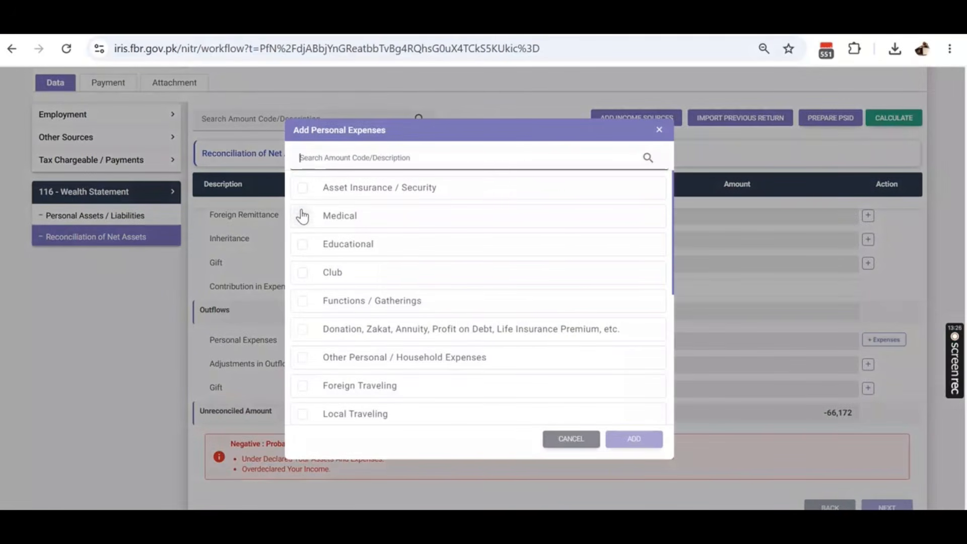
pyautogui.click(302, 216)
pyautogui.click(303, 245)
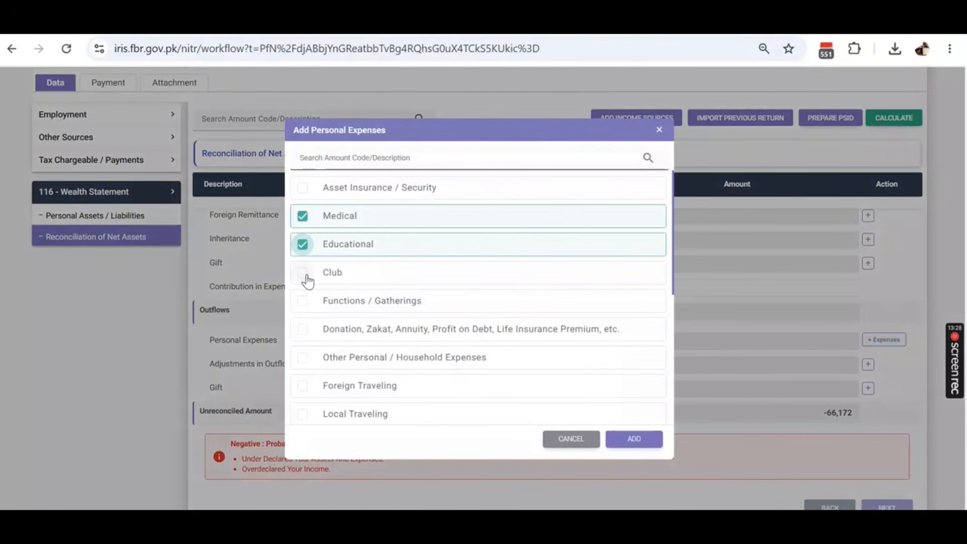
pyautogui.click(304, 281)
pyautogui.click(303, 302)
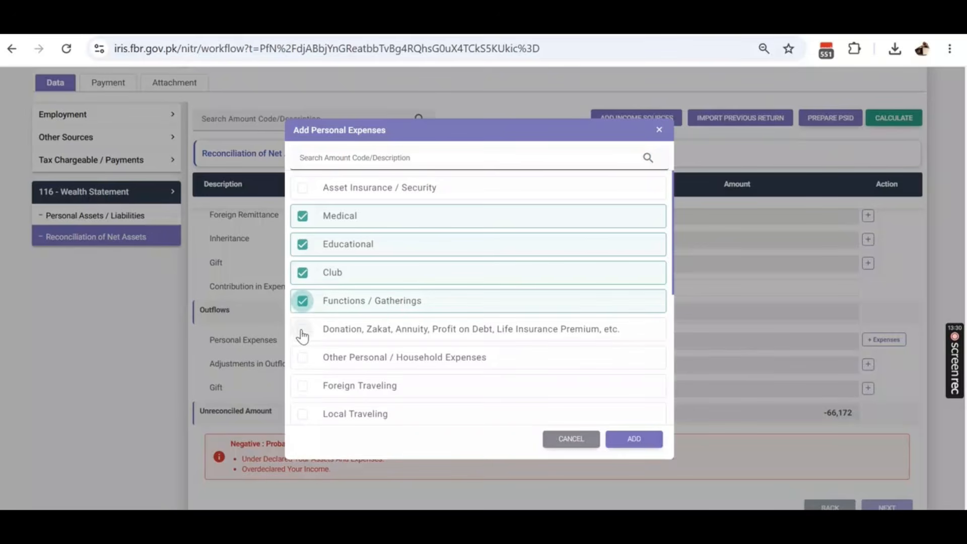
pyautogui.click(303, 330)
pyautogui.click(304, 358)
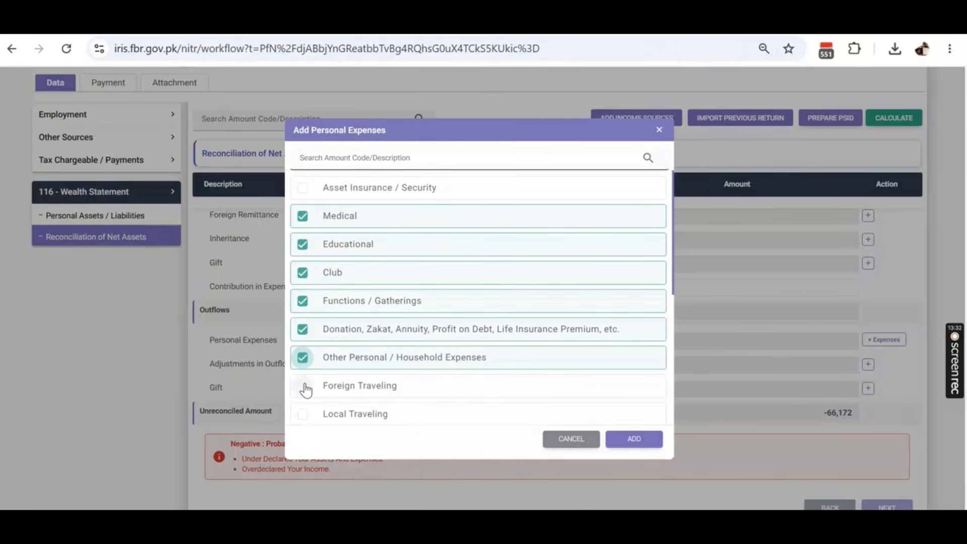
pyautogui.click(303, 386)
pyautogui.click(303, 414)
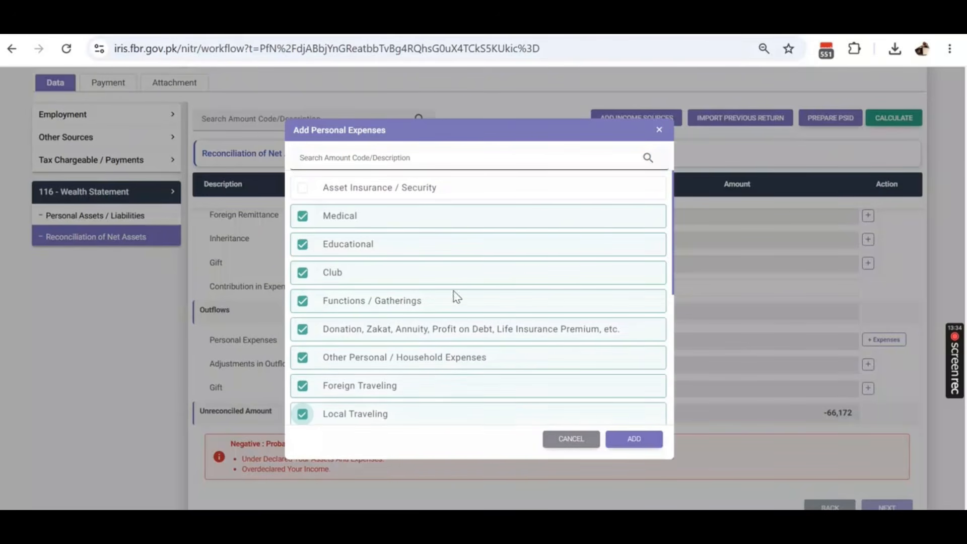
pyautogui.scroll(-1, 492, 270)
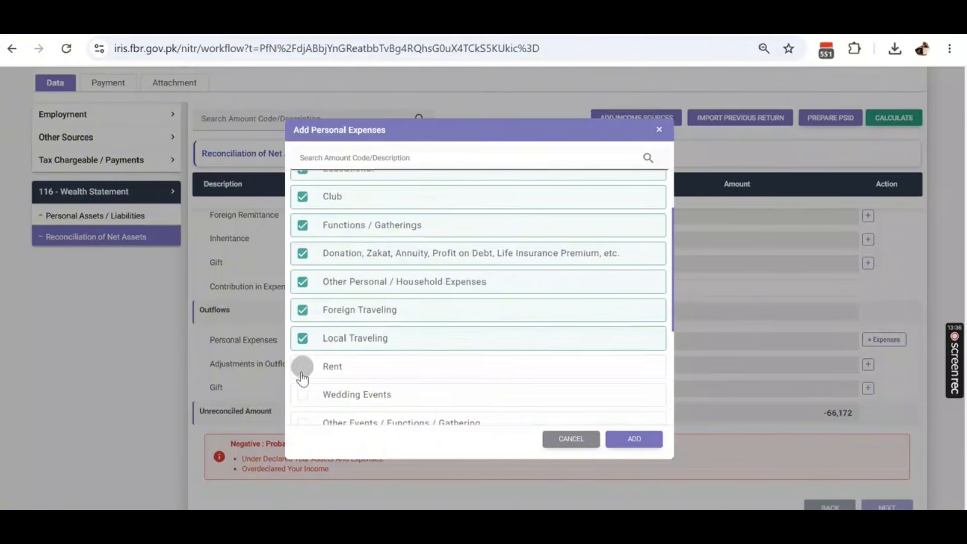
pyautogui.click(302, 367)
pyautogui.click(301, 397)
# - Tick Other Events, Rates/Taxes, Vehicle Running, Electricity, Water, Gas and Telephone, then add them to Outflows
pyautogui.scroll(-2, 386, 342)
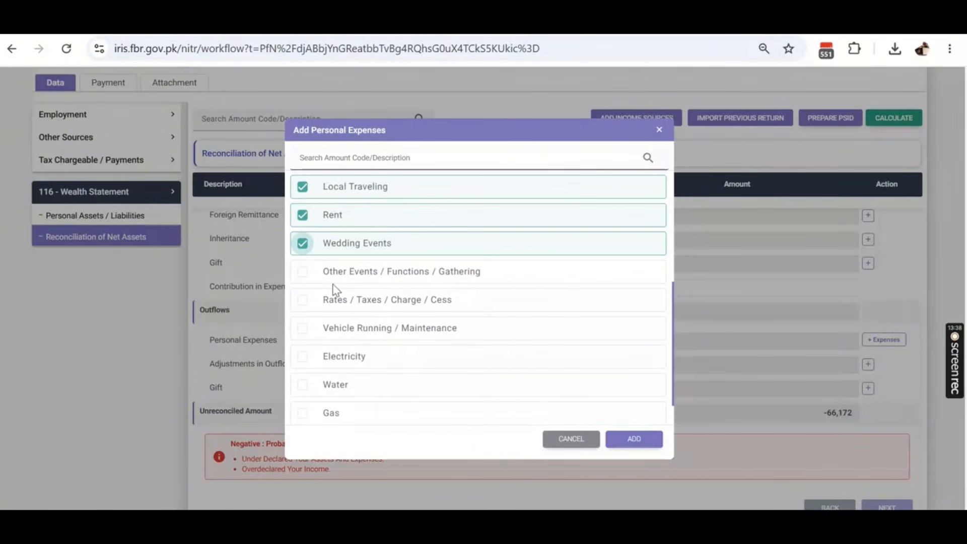
pyautogui.click(304, 273)
pyautogui.click(302, 301)
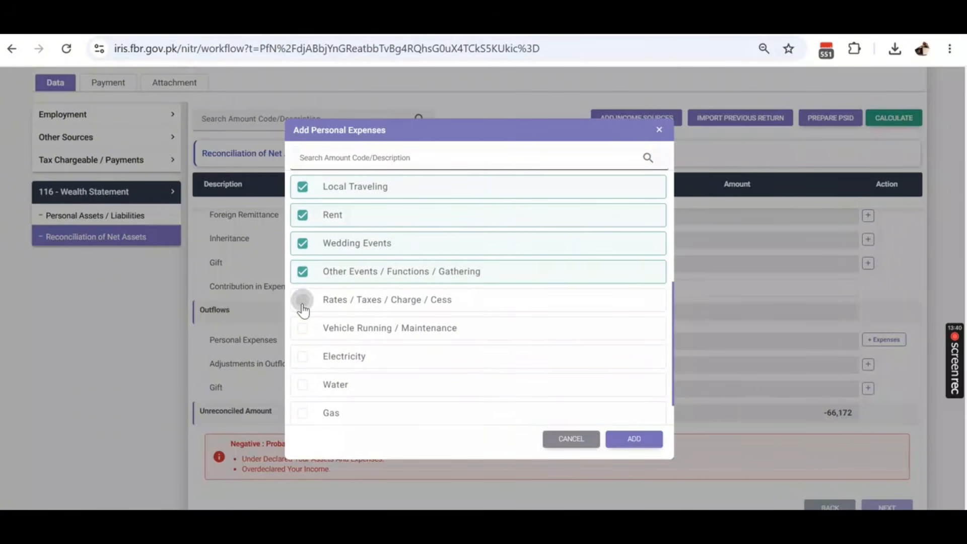
pyautogui.click(303, 332)
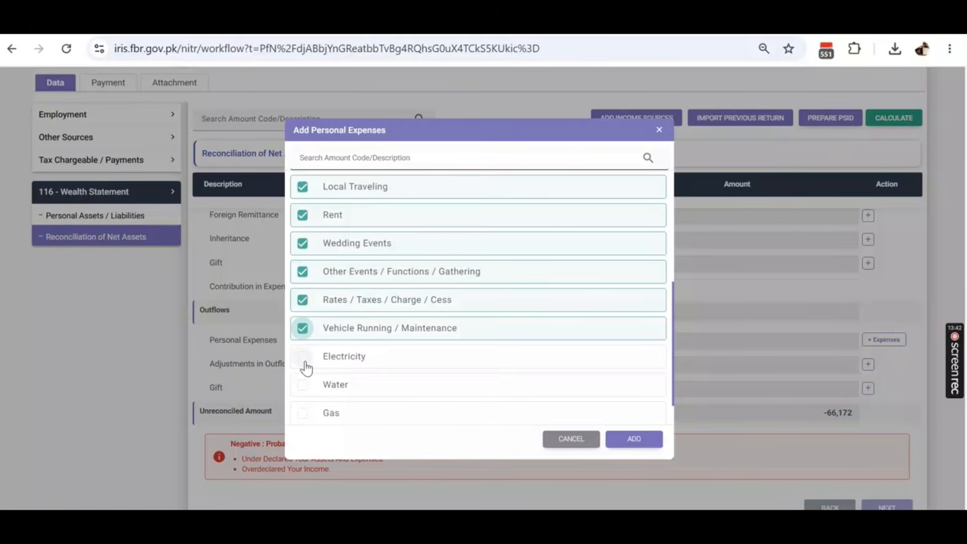
pyautogui.click(304, 358)
pyautogui.scroll(-1, 324, 328)
pyautogui.click(303, 347)
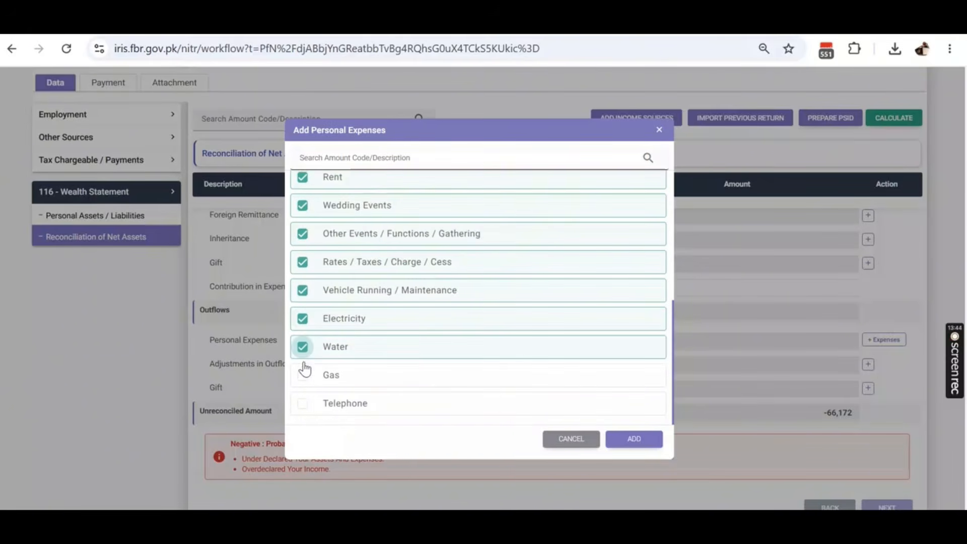
pyautogui.click(303, 375)
pyautogui.click(303, 403)
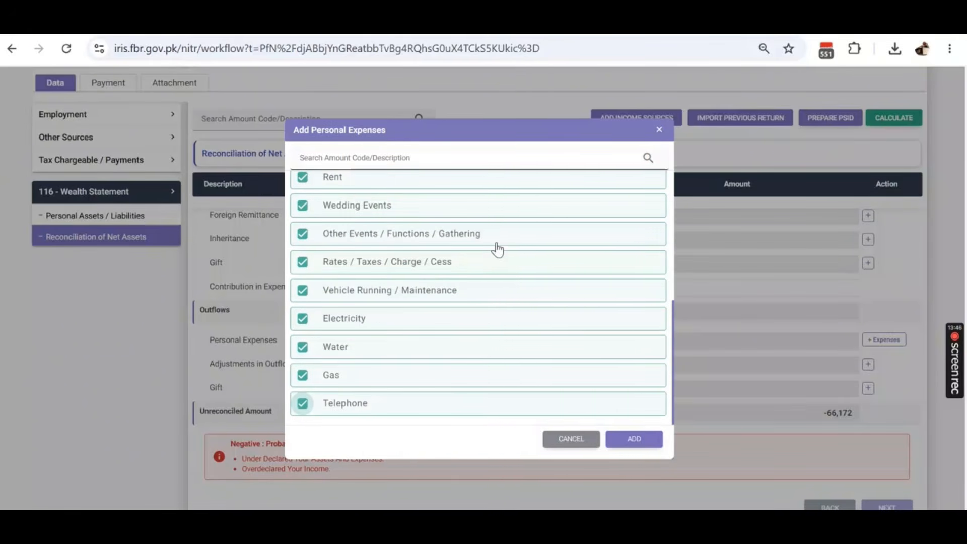
pyautogui.scroll(3, 498, 247)
pyautogui.scroll(2, 497, 247)
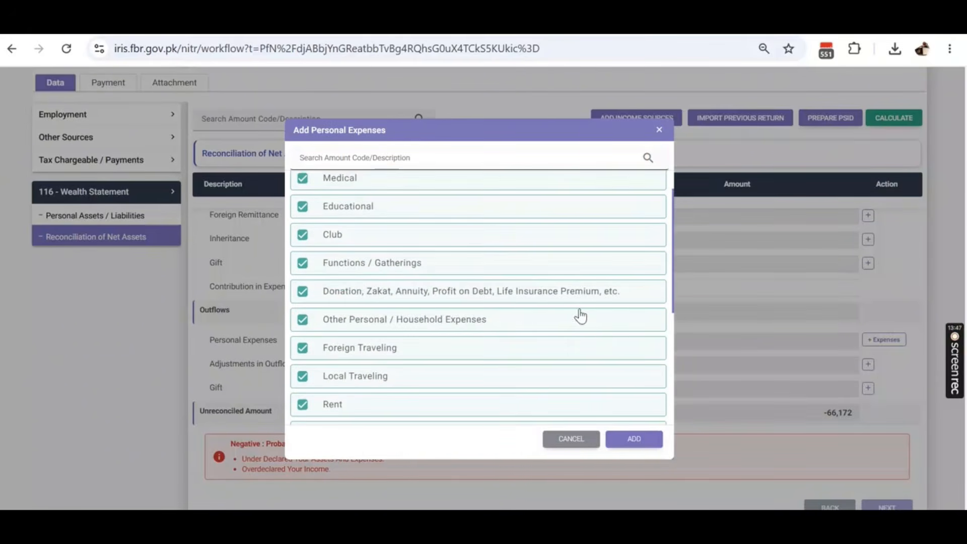
pyautogui.click(633, 439)
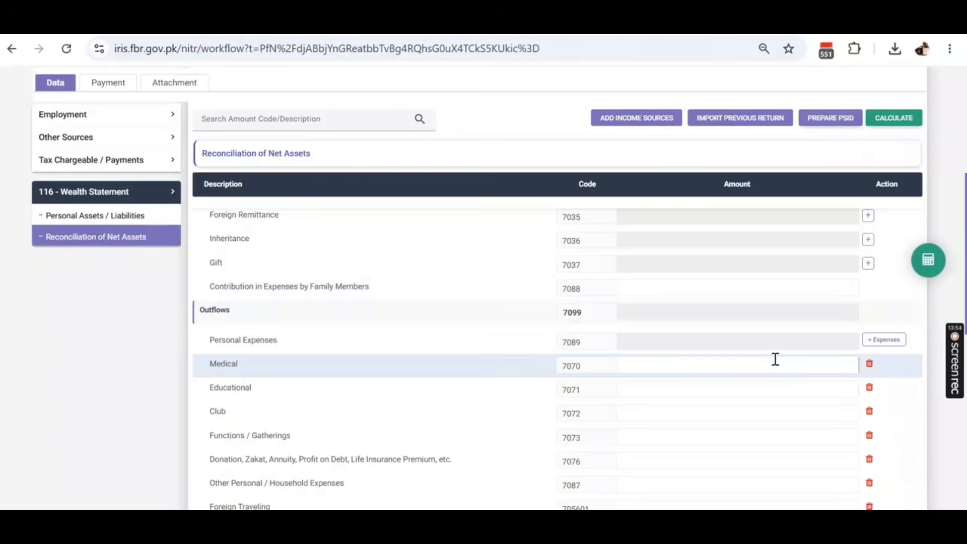
# - Enter 424,296 under Other Personal / Household Expenses (7087), recalculate, and confirm unreconciled amount 0
pyautogui.scroll(-3, 774, 360)
pyautogui.scroll(-2, 776, 354)
pyautogui.scroll(-3, 776, 353)
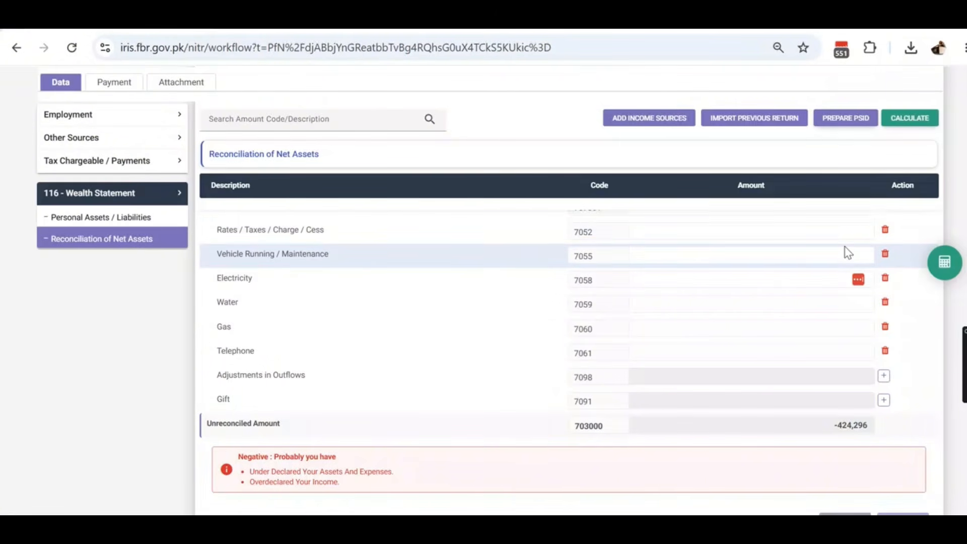
pyautogui.scroll(3, 846, 250)
pyautogui.scroll(3, 848, 252)
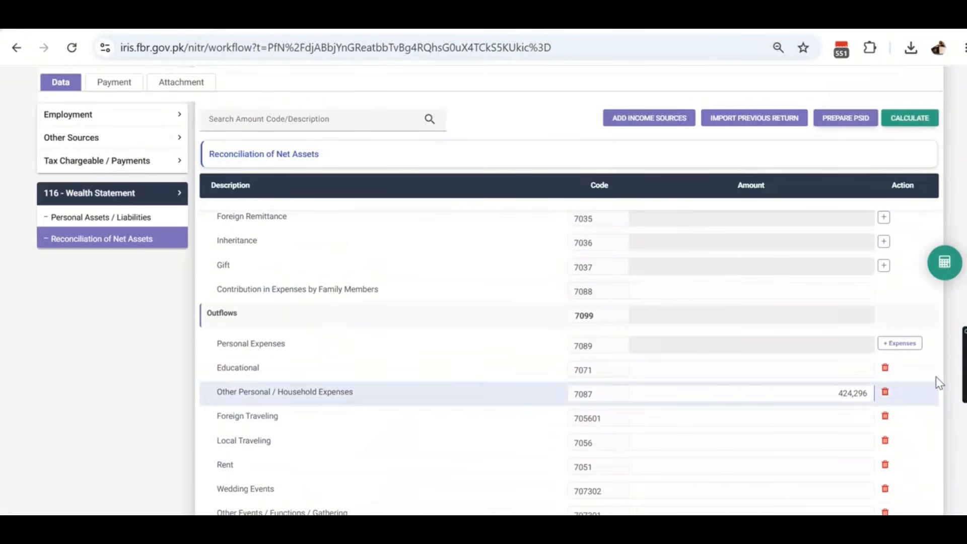
pyautogui.click(945, 262)
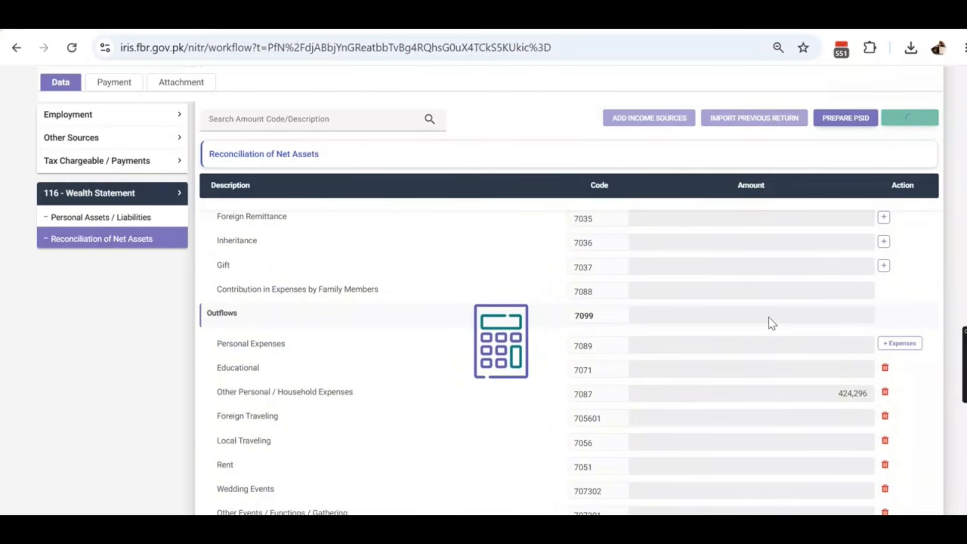
pyautogui.scroll(-10, 768, 317)
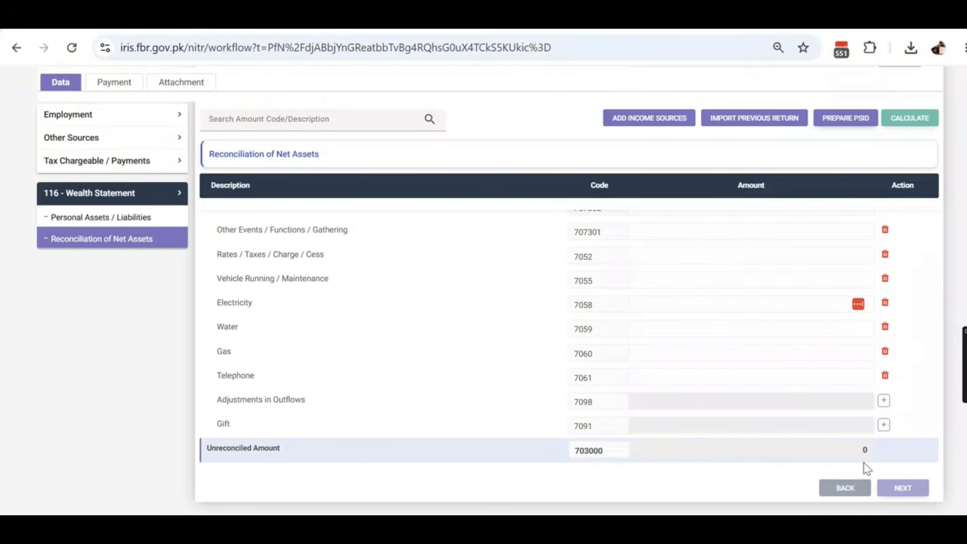
pyautogui.scroll(15, 801, 408)
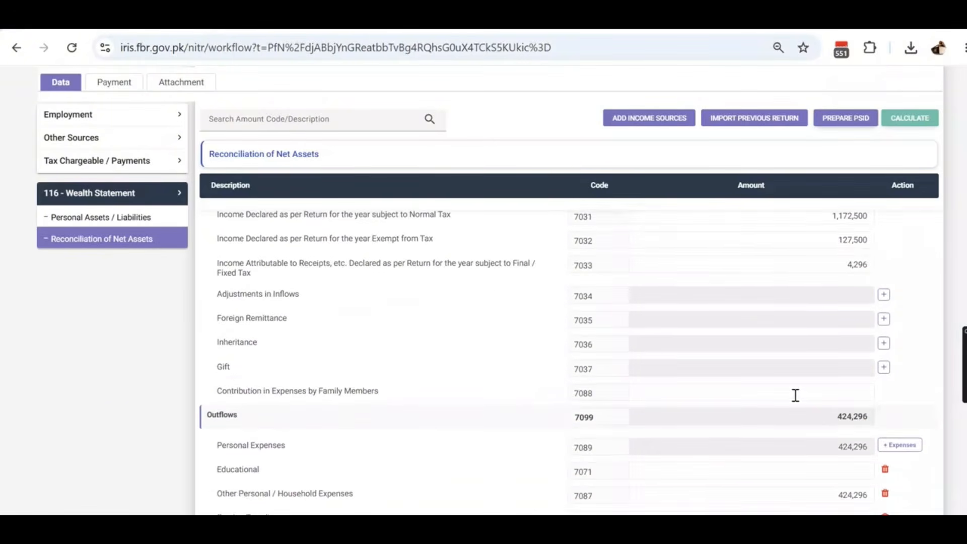
pyautogui.scroll(1, 790, 384)
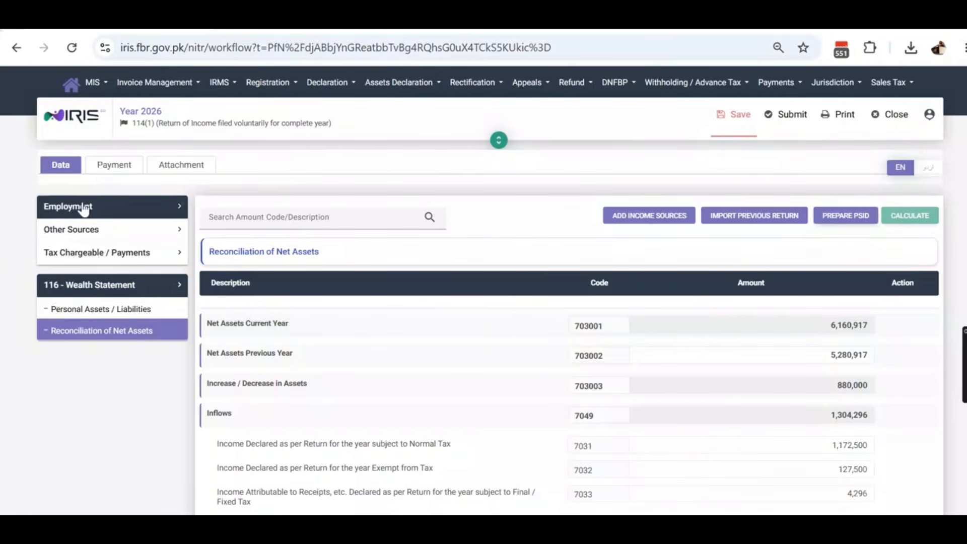
pyautogui.click(102, 170)
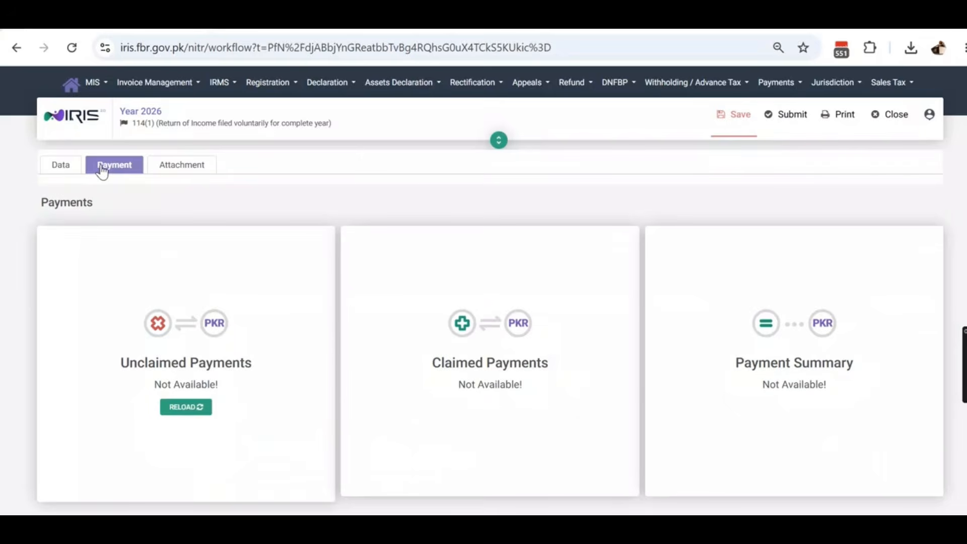
pyautogui.click(206, 174)
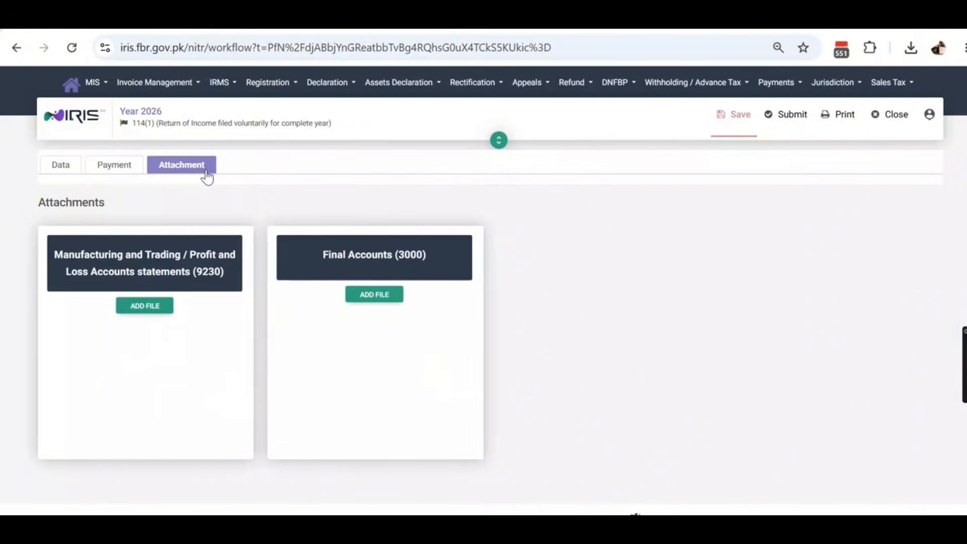
pyautogui.click(69, 168)
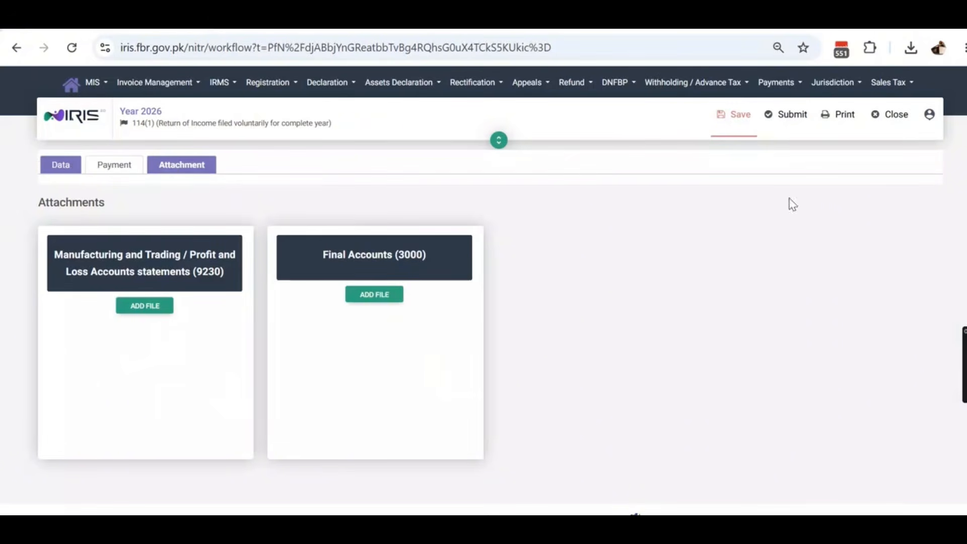